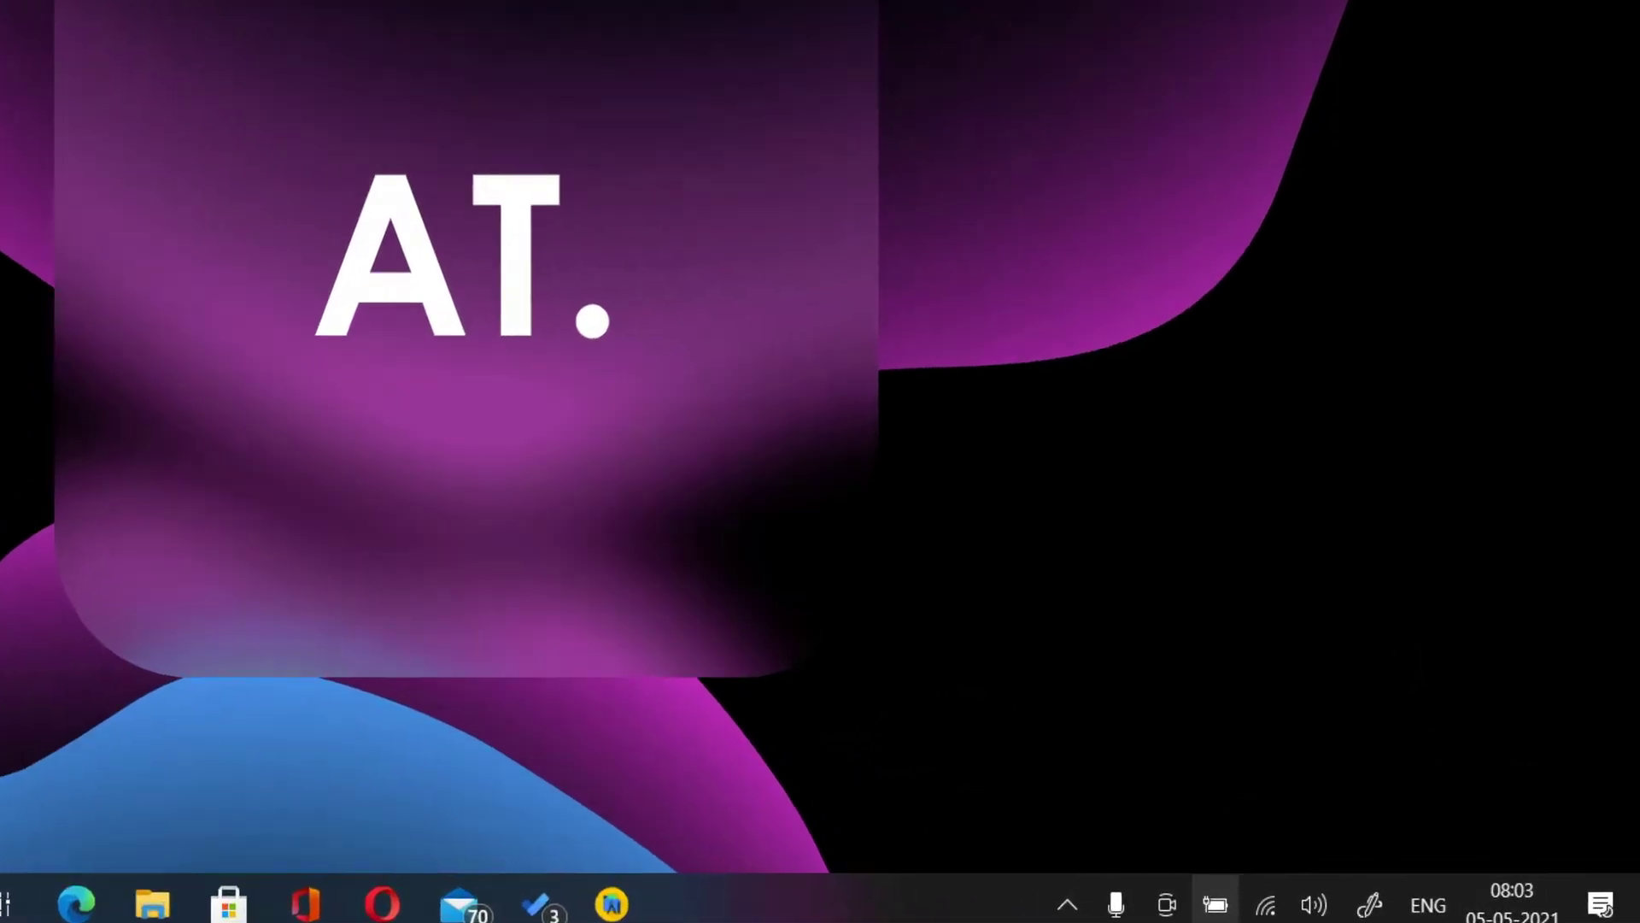
- Open the advanced power settings for the Low Power plan from the battery tray's Power Options
right_click(1338, 902)
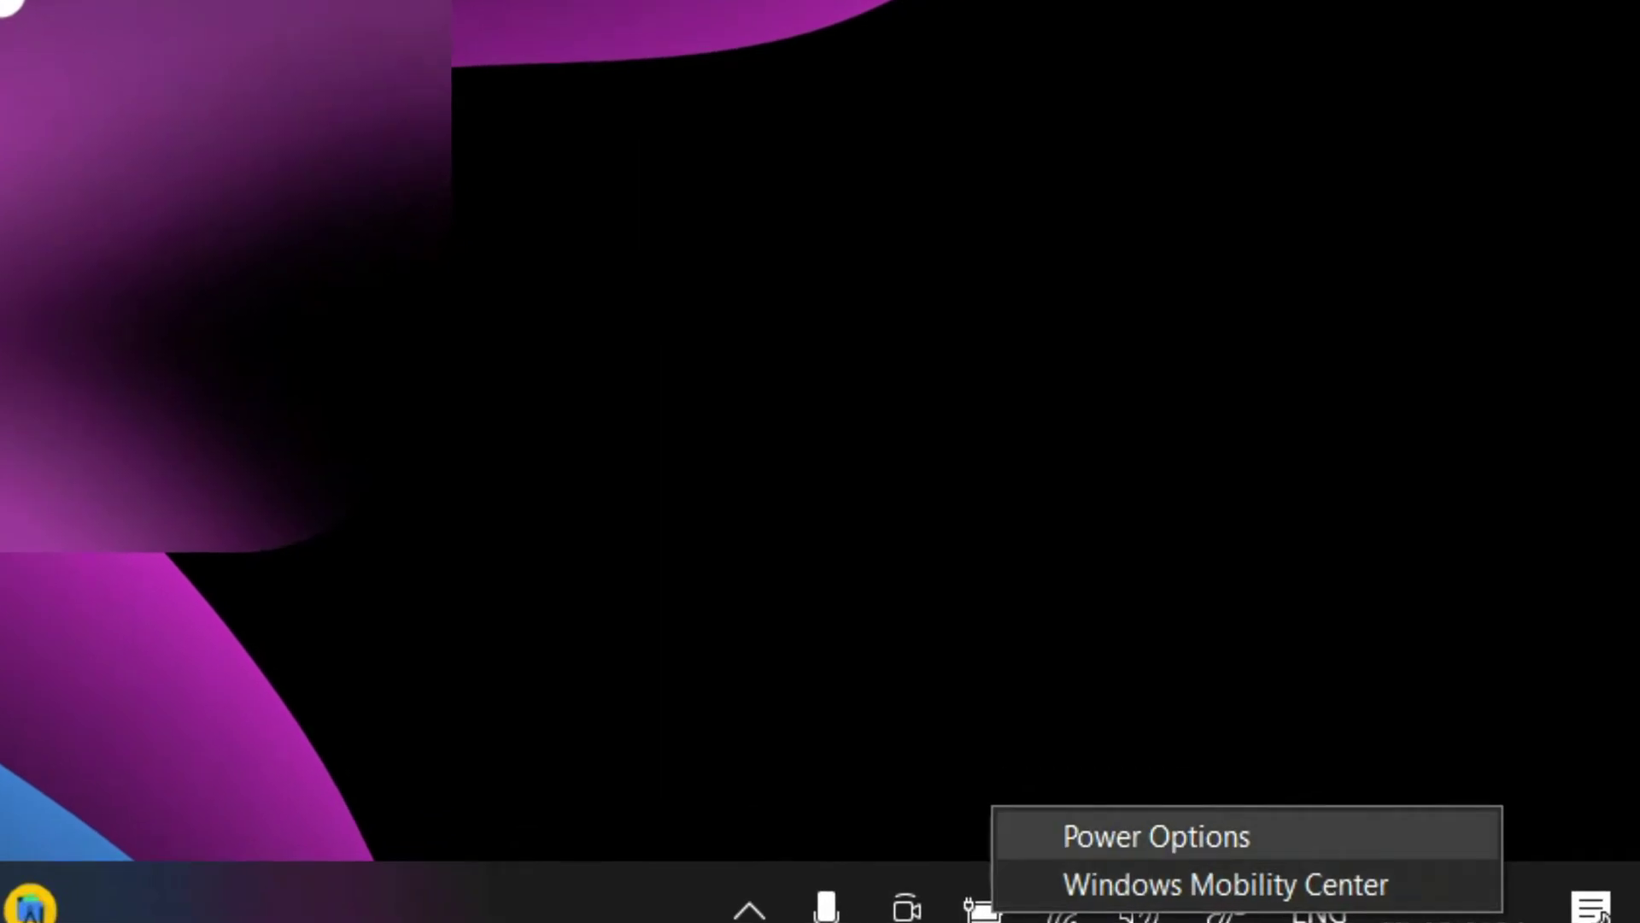
left_click(1156, 836)
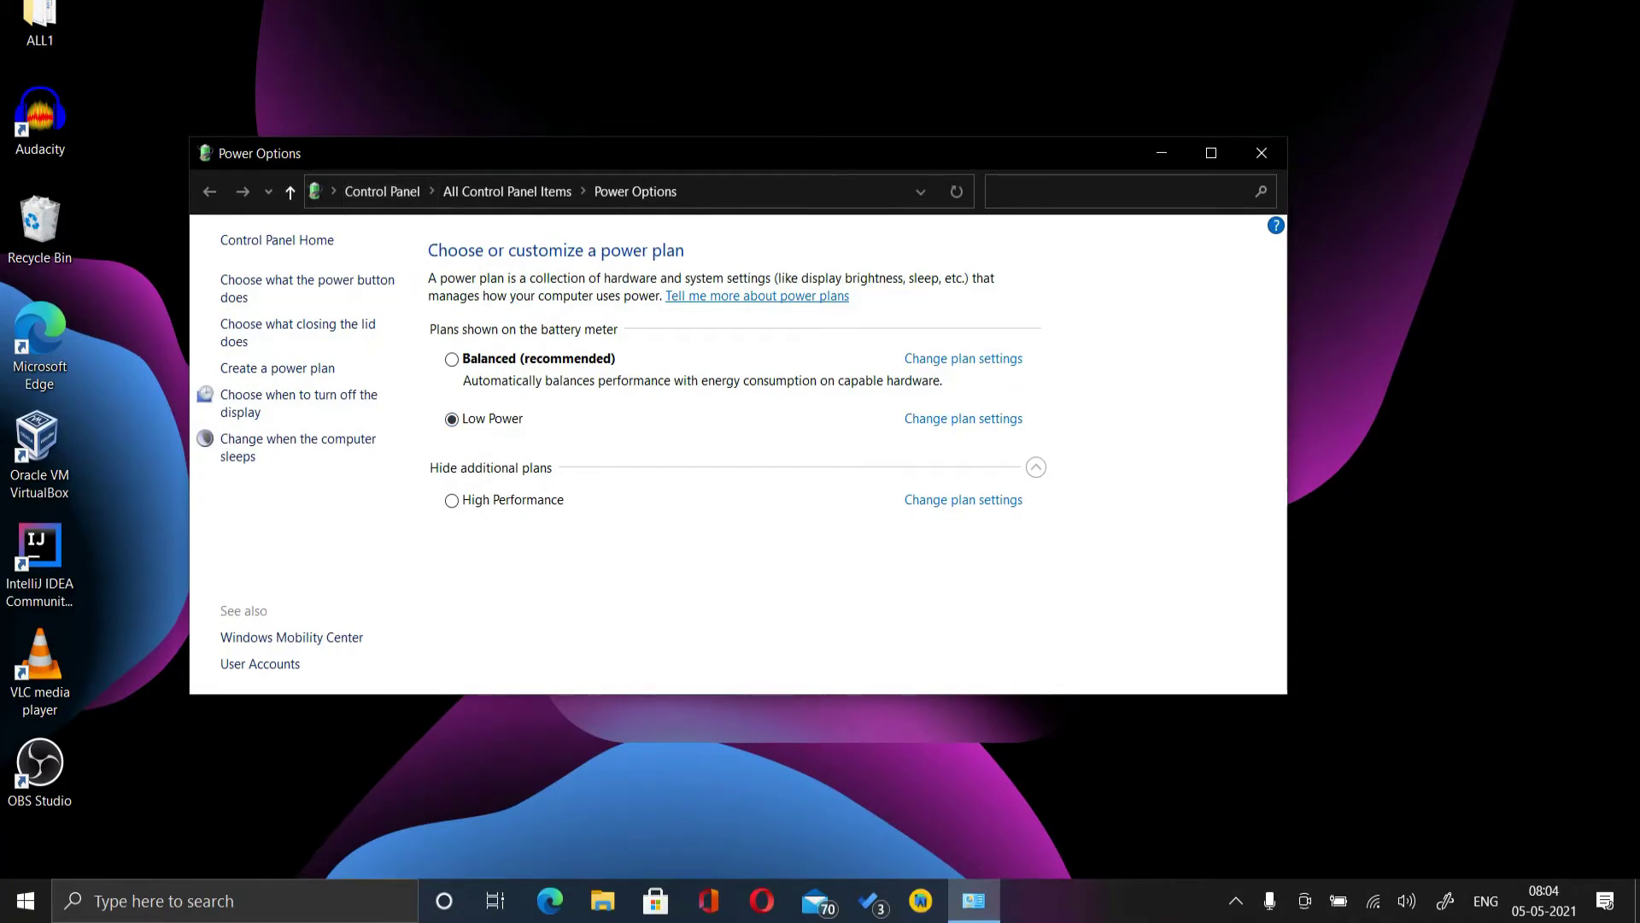
left_click(1210, 153)
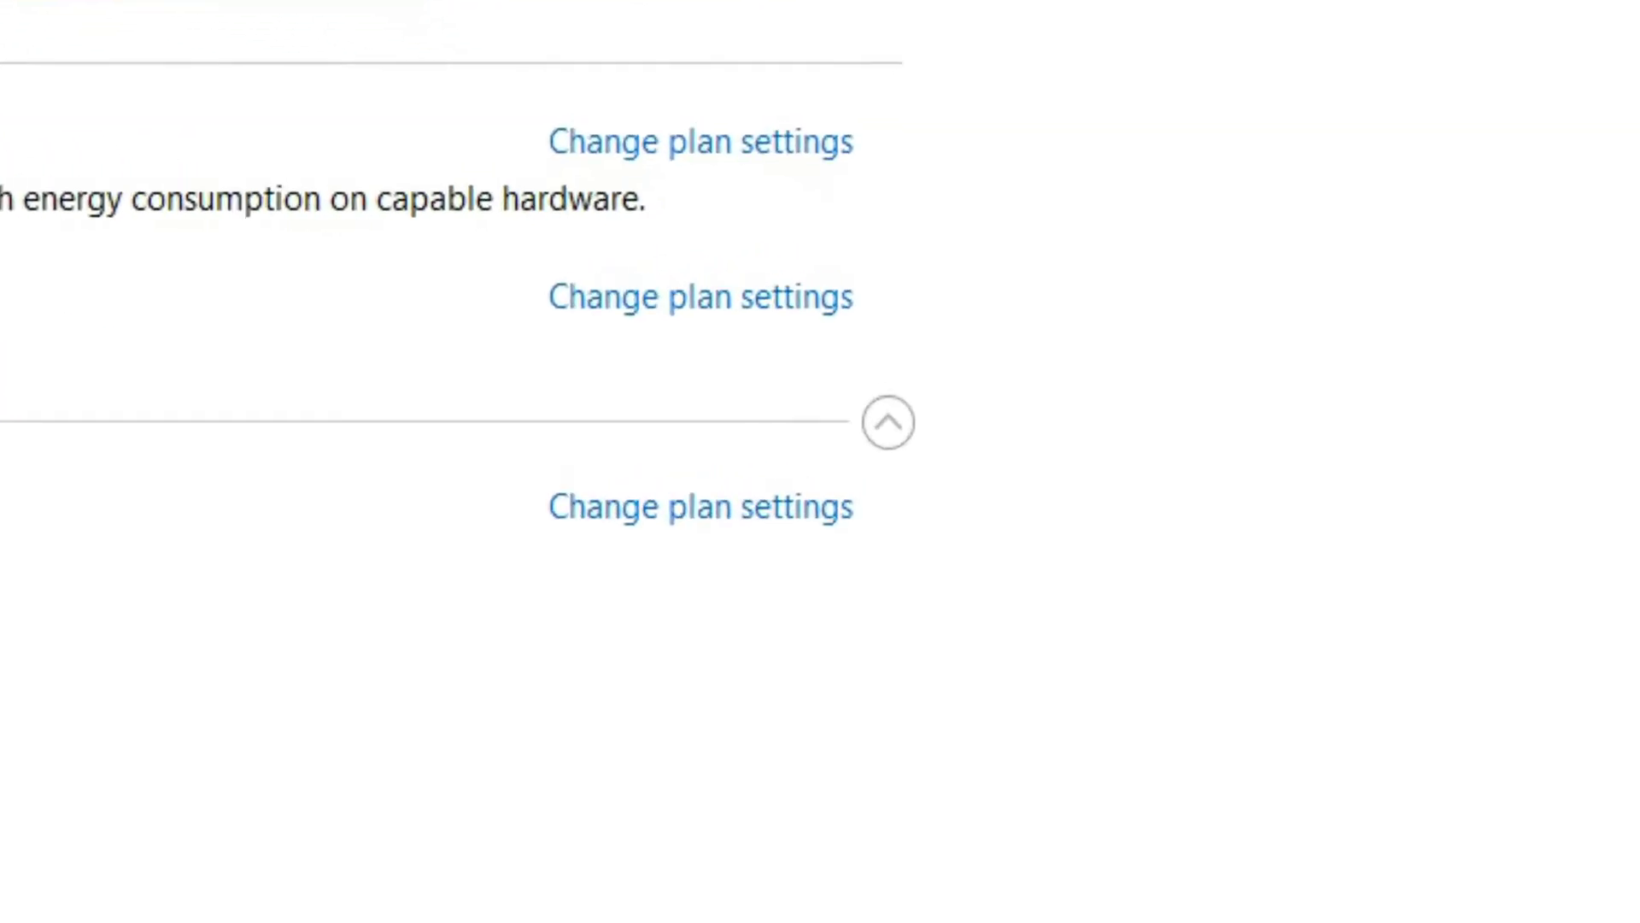
left_click(700, 297)
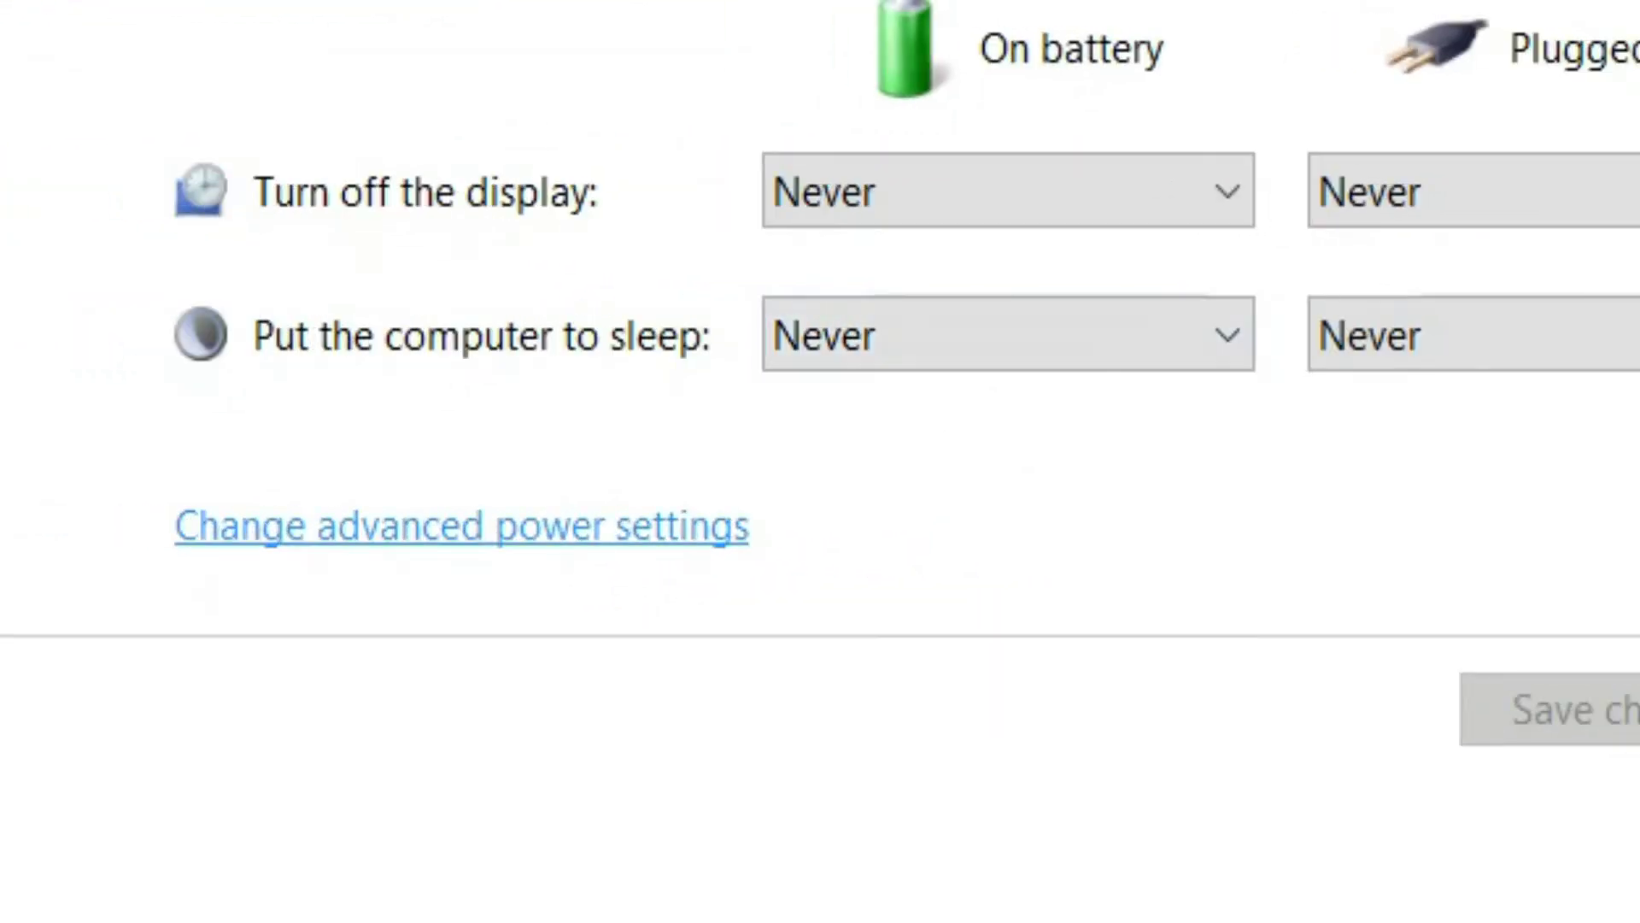
left_click(461, 526)
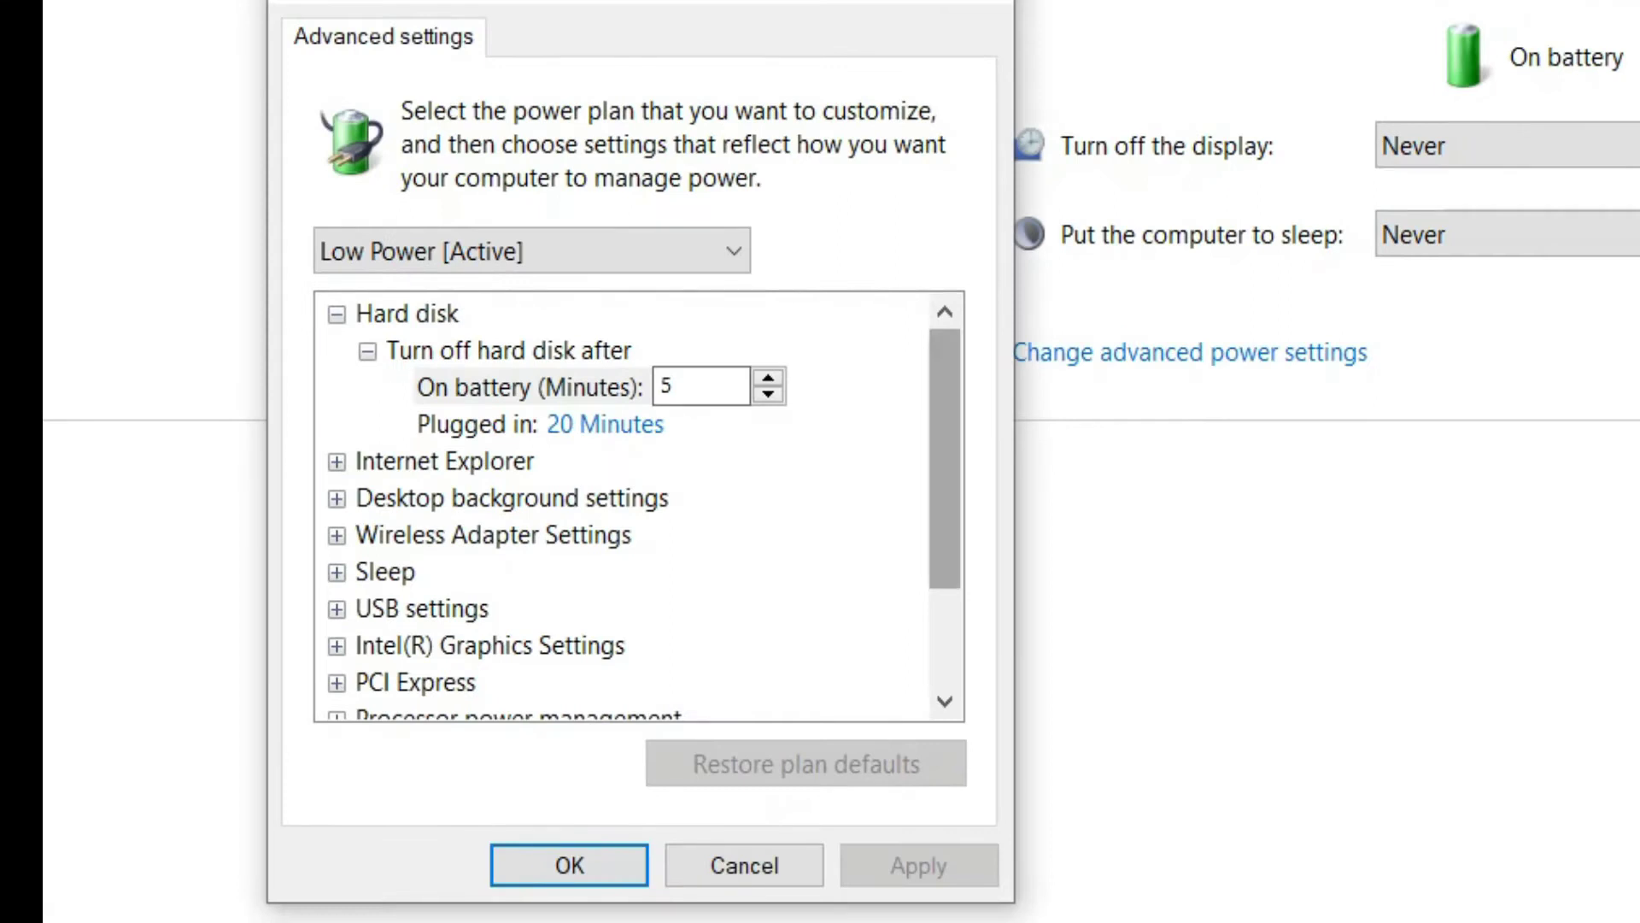
- Confirm System cooling policy under Processor power management is Active on battery and plugged in, then OK
scroll(945, 530, "down", 1)
scroll(945, 530, "down", 1)
left_click(337, 571)
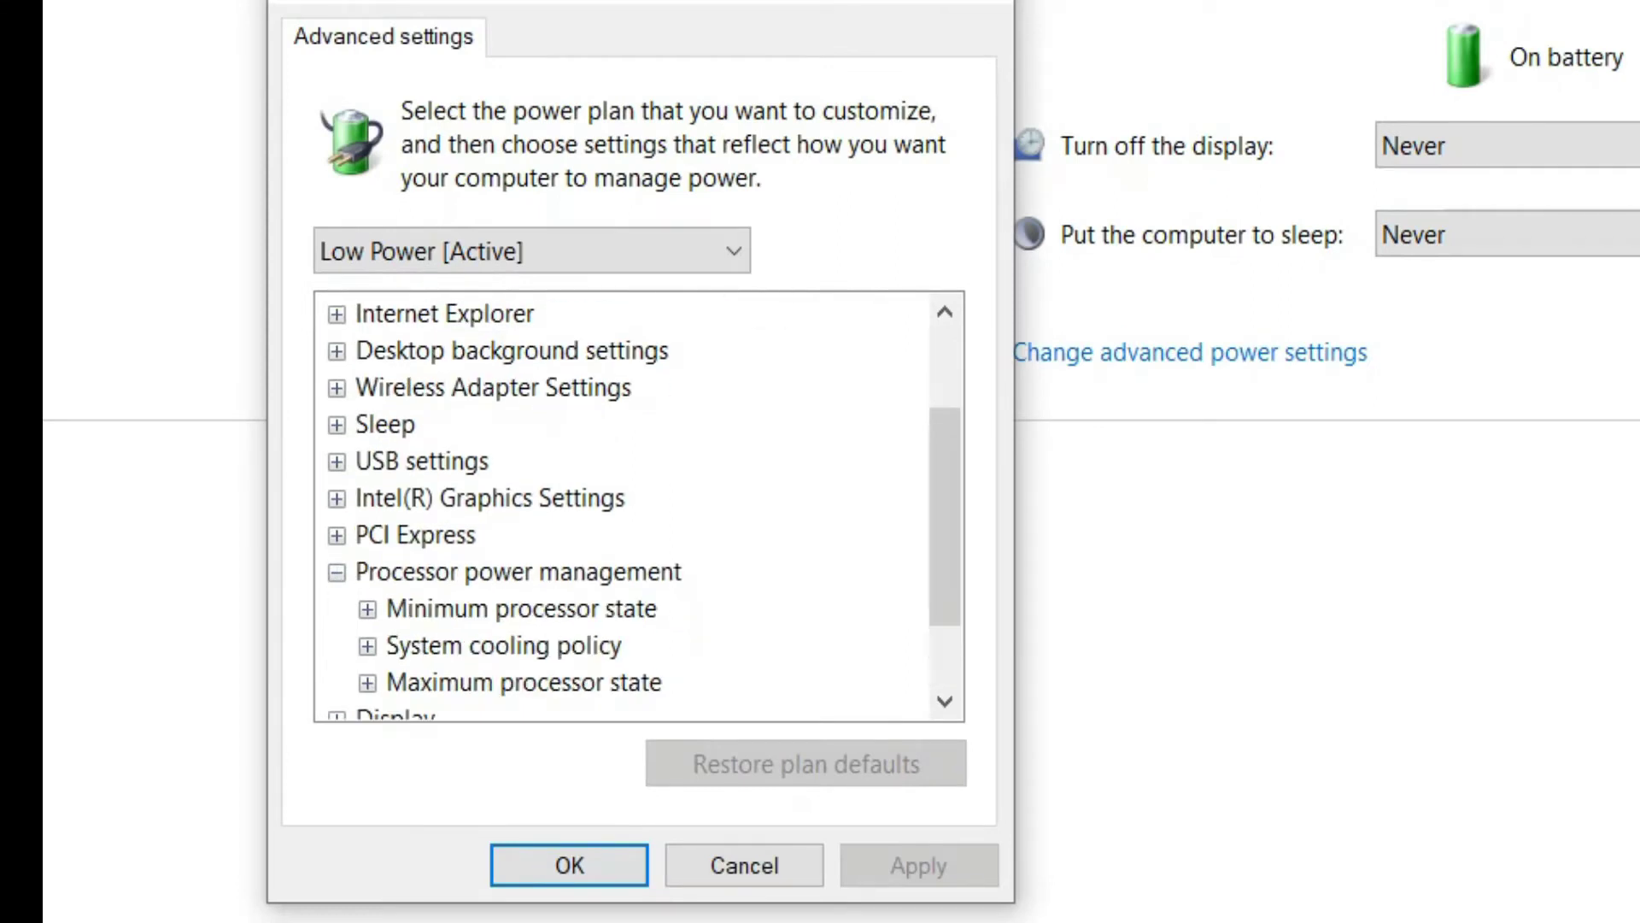
left_click(368, 645)
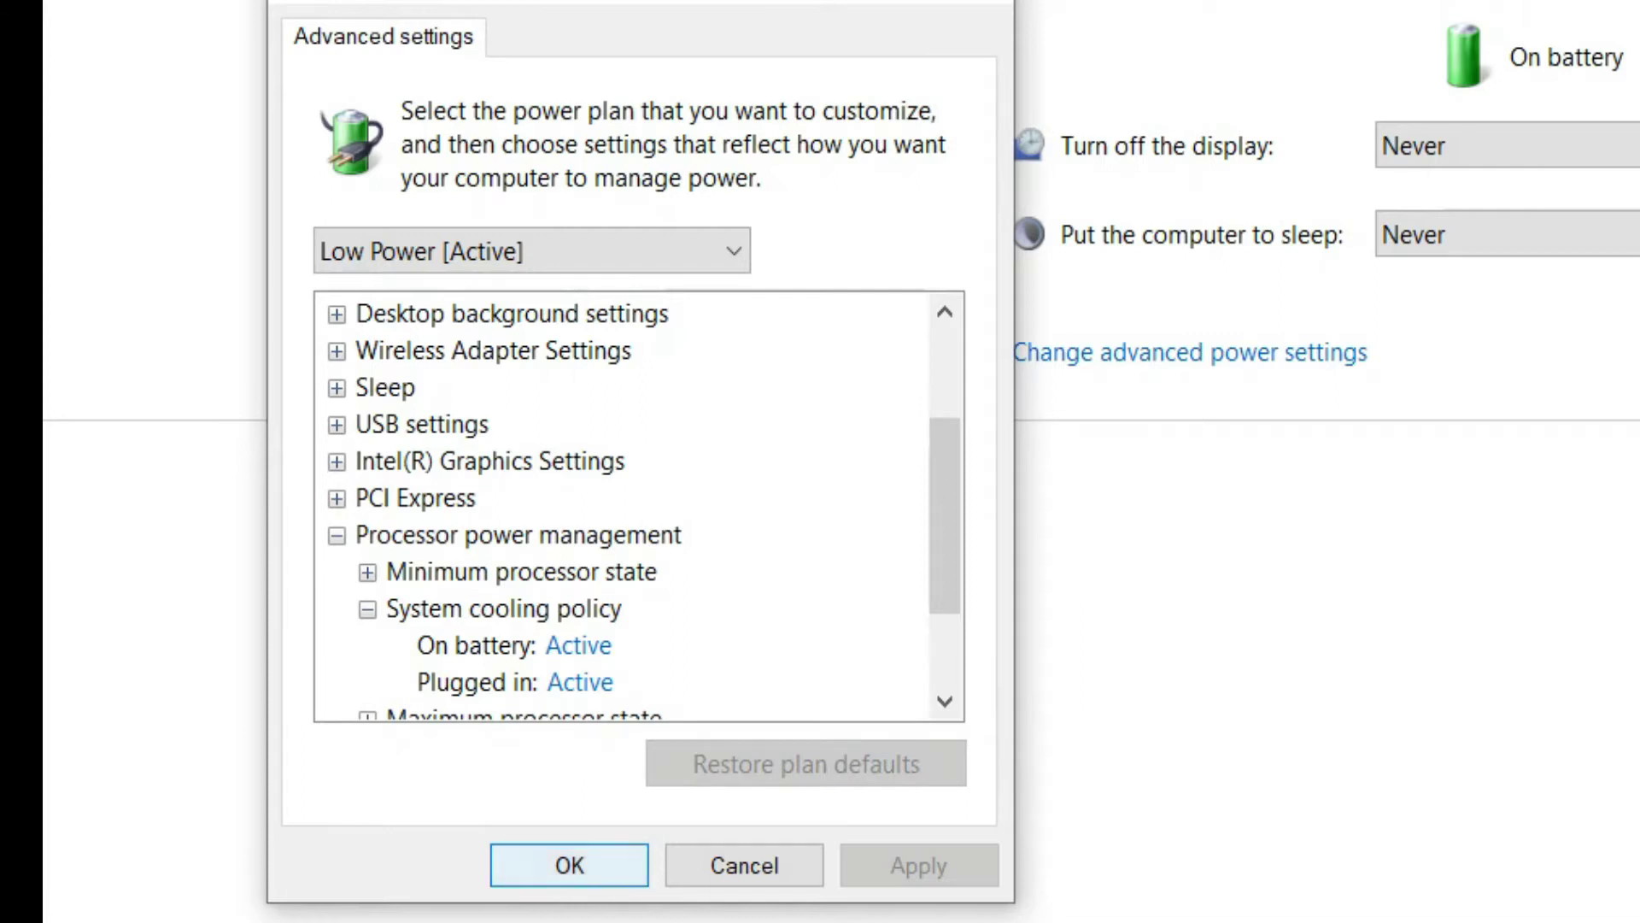
left_click(569, 865)
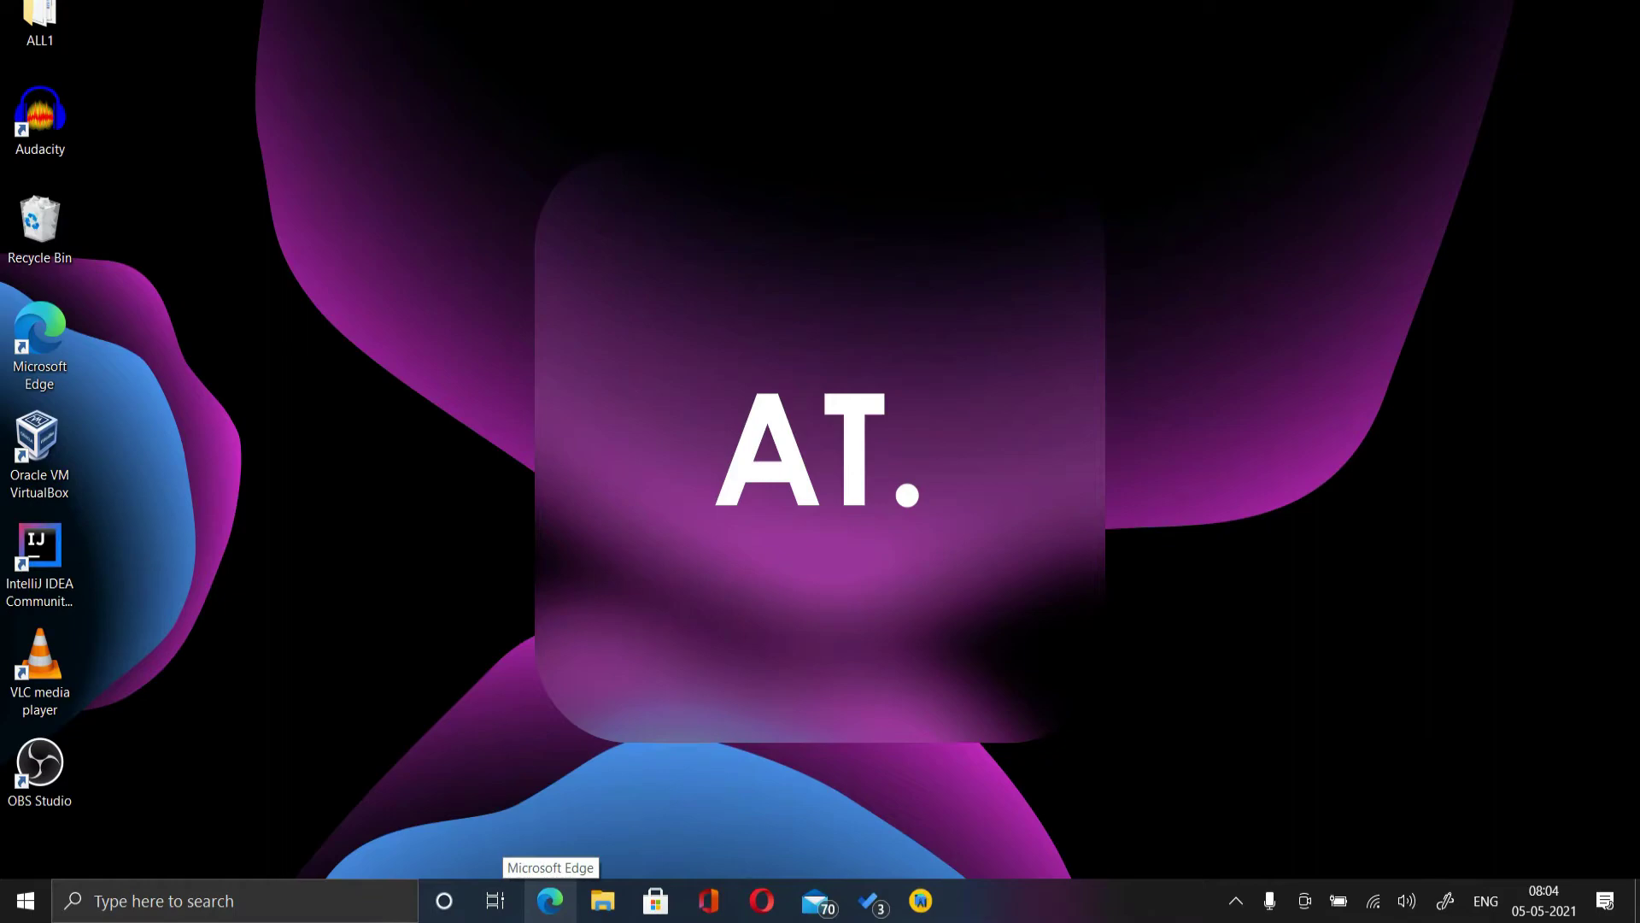
- Open Edge and search Google for 'speedfan'
left_click(550, 900)
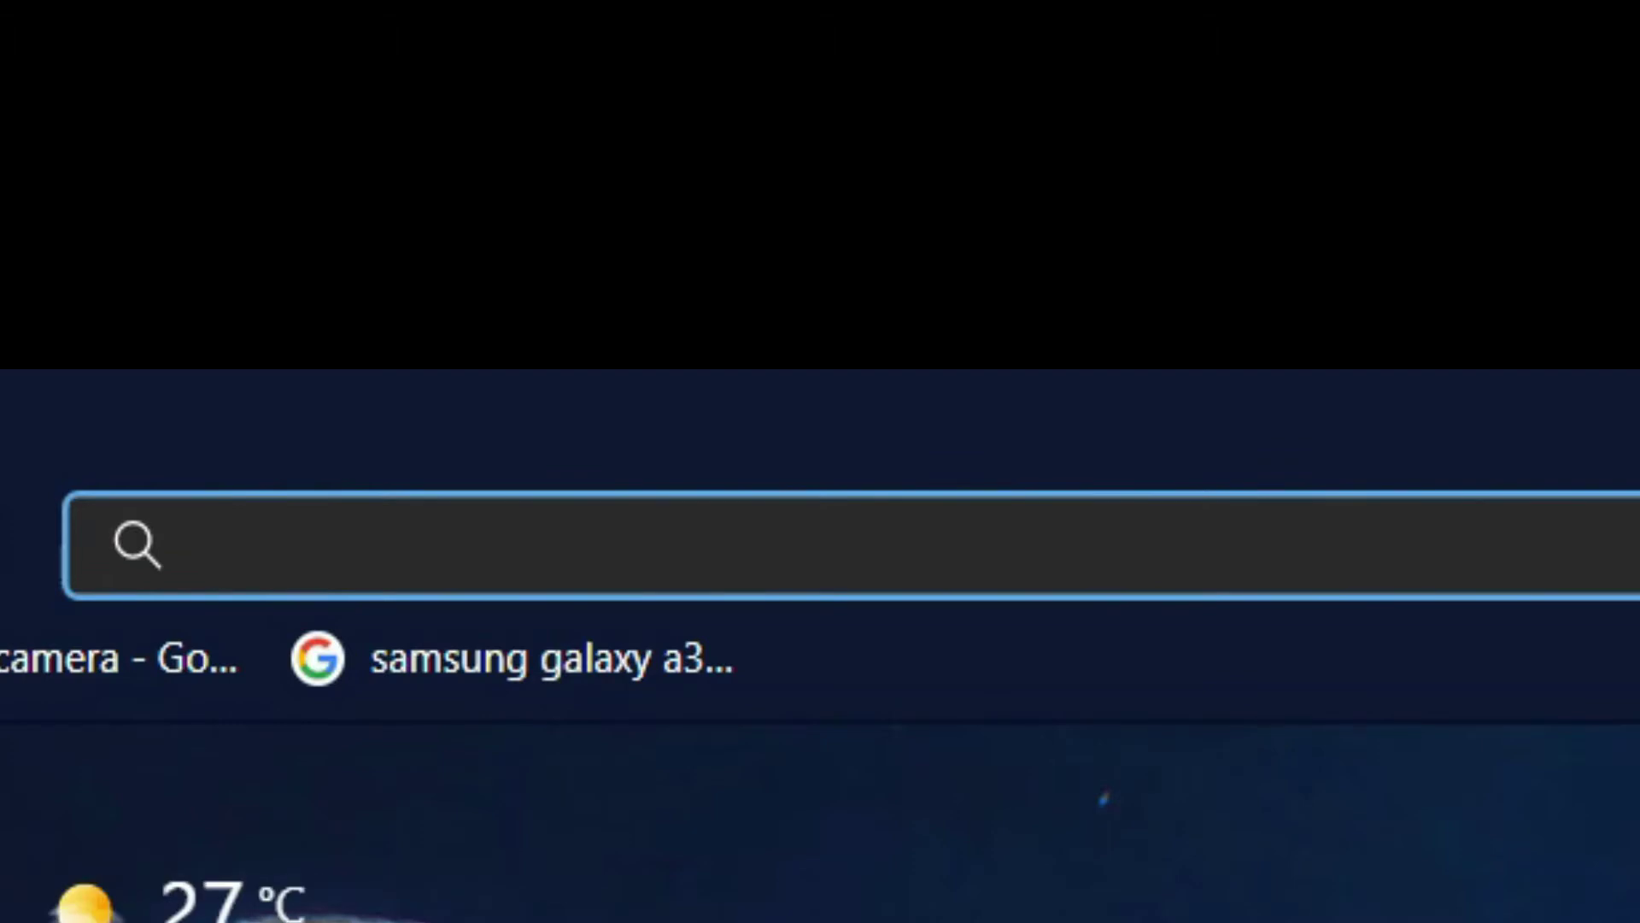
type("Spp")
key("BackSpace")
type("eed")
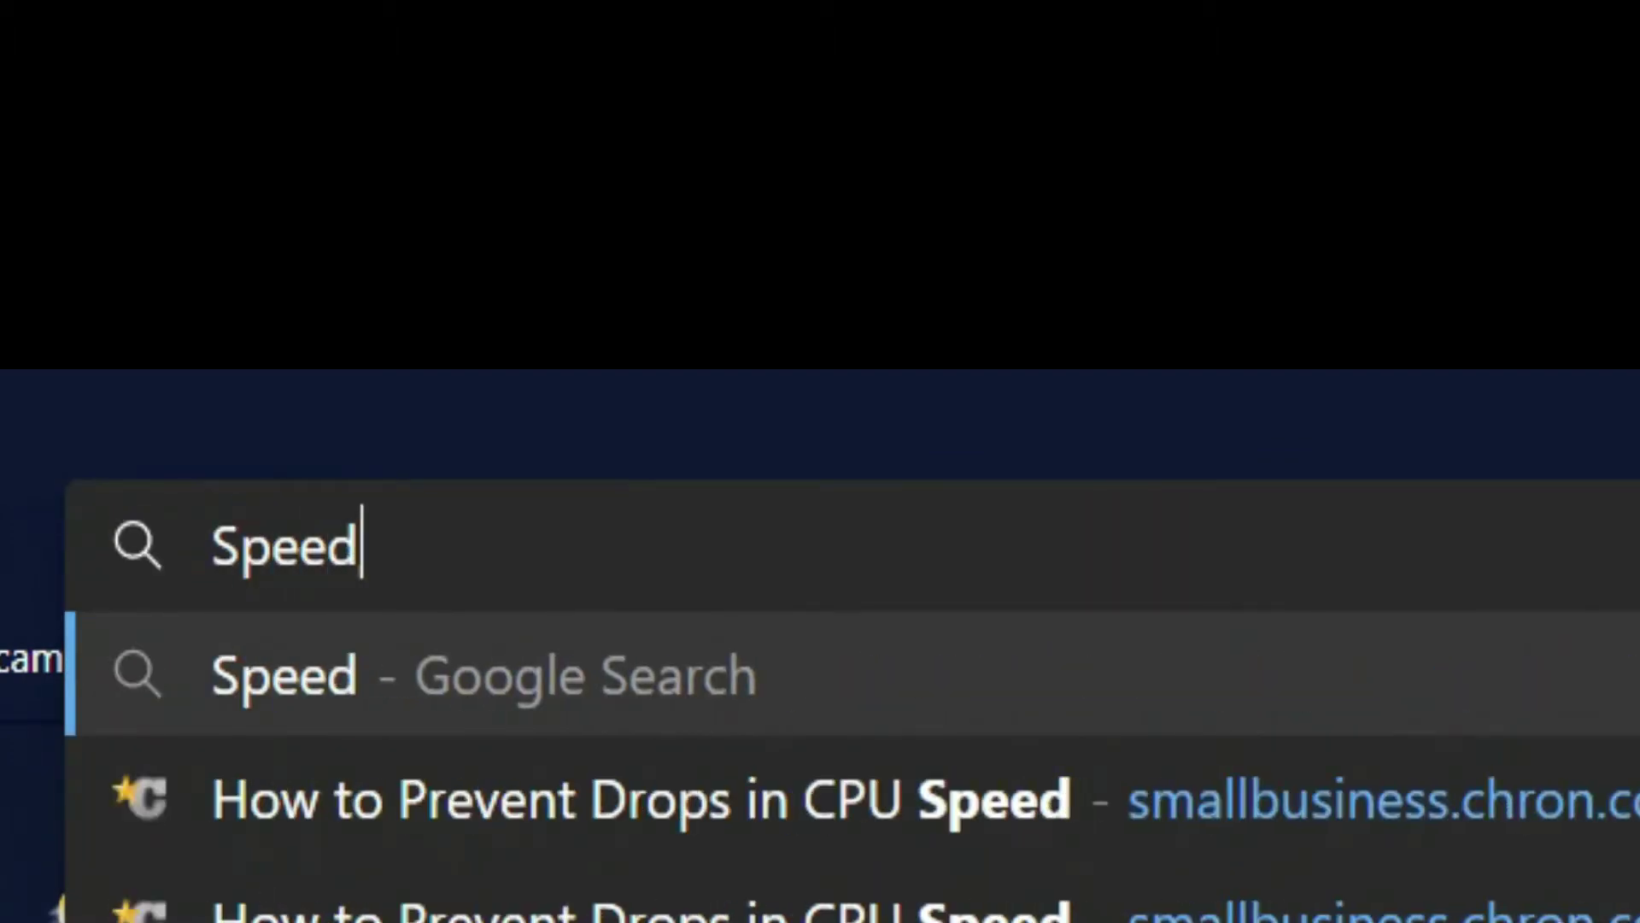
type("fan")
key("Return")
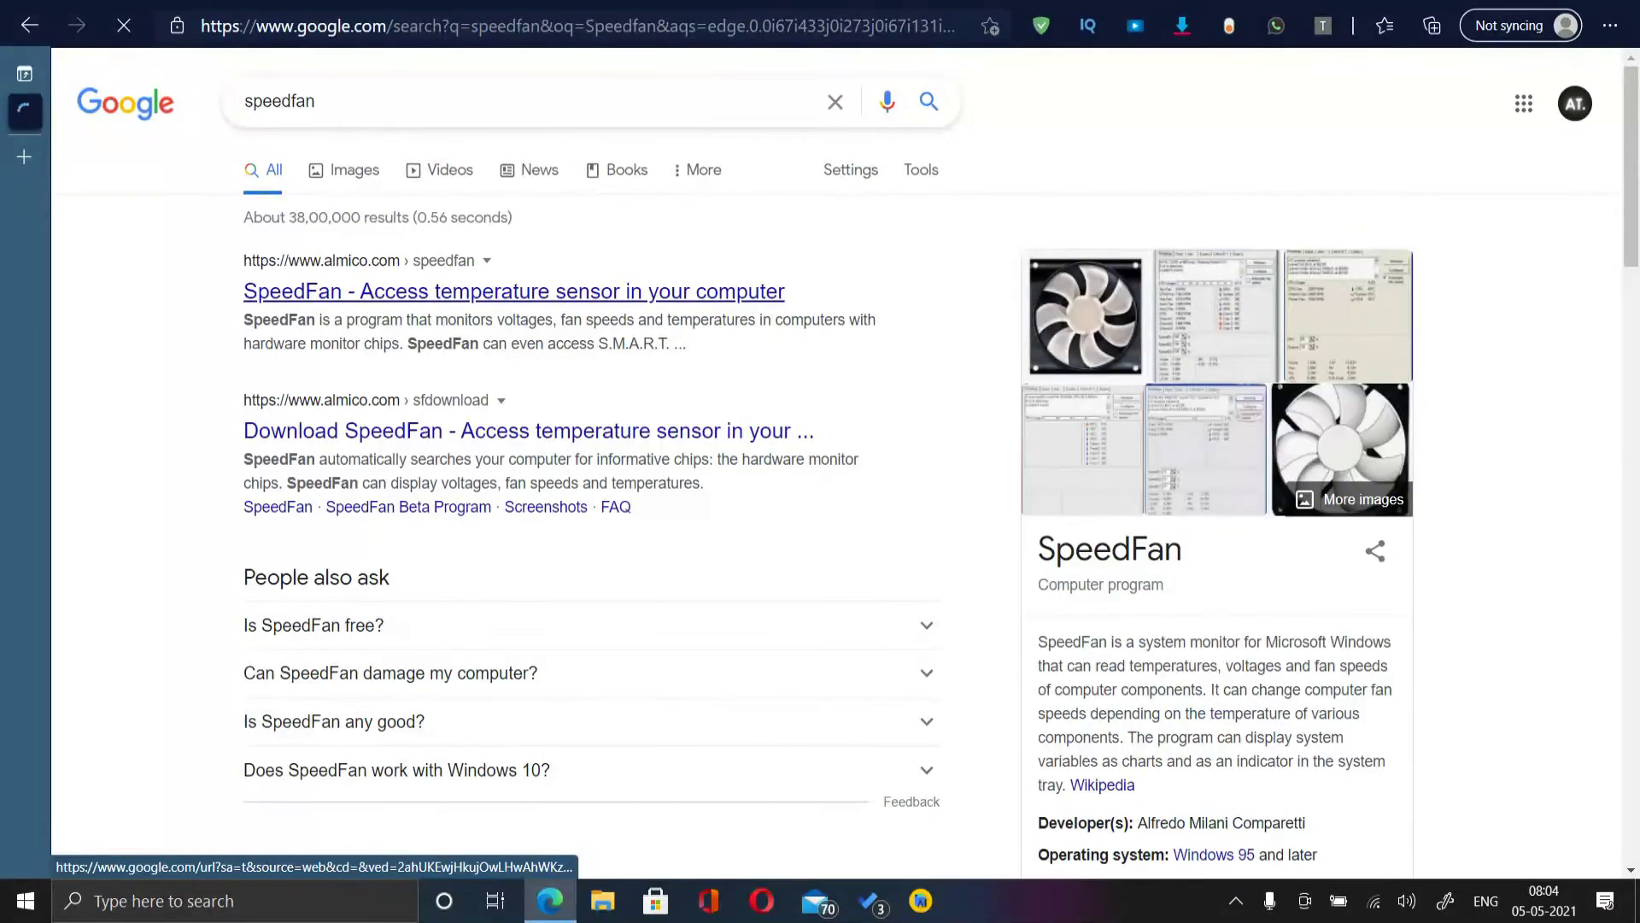
- Visit the almico.com SpeedFan site and its Download page, then return to the results
left_click(530, 430)
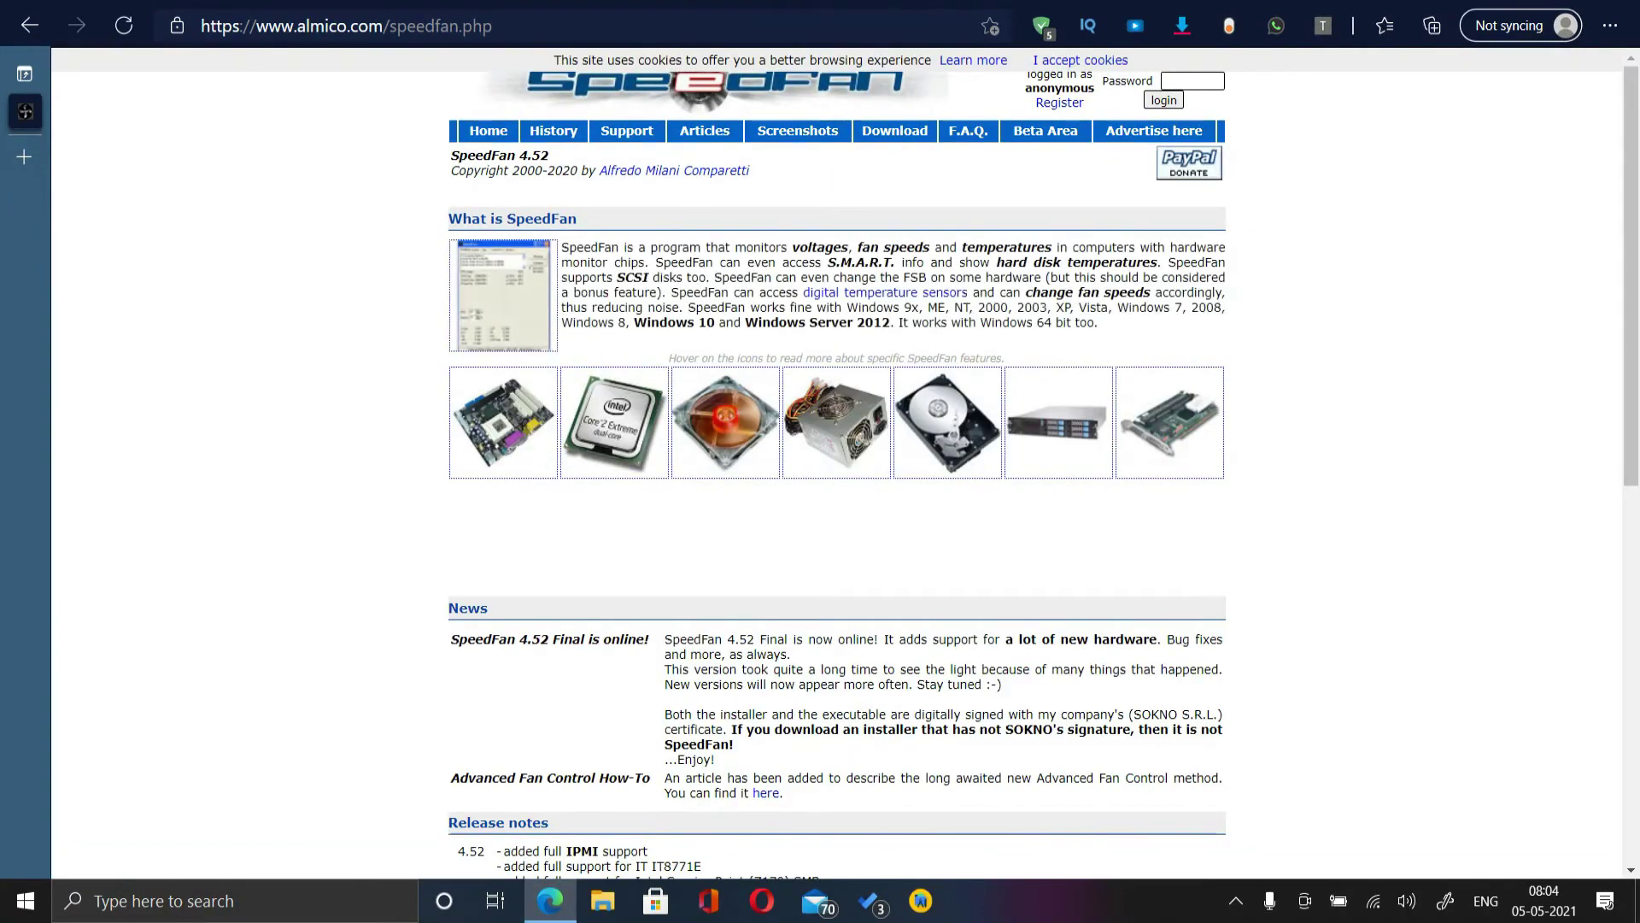
scroll(837, 470, "down", 4)
scroll(837, 469, "down", 5)
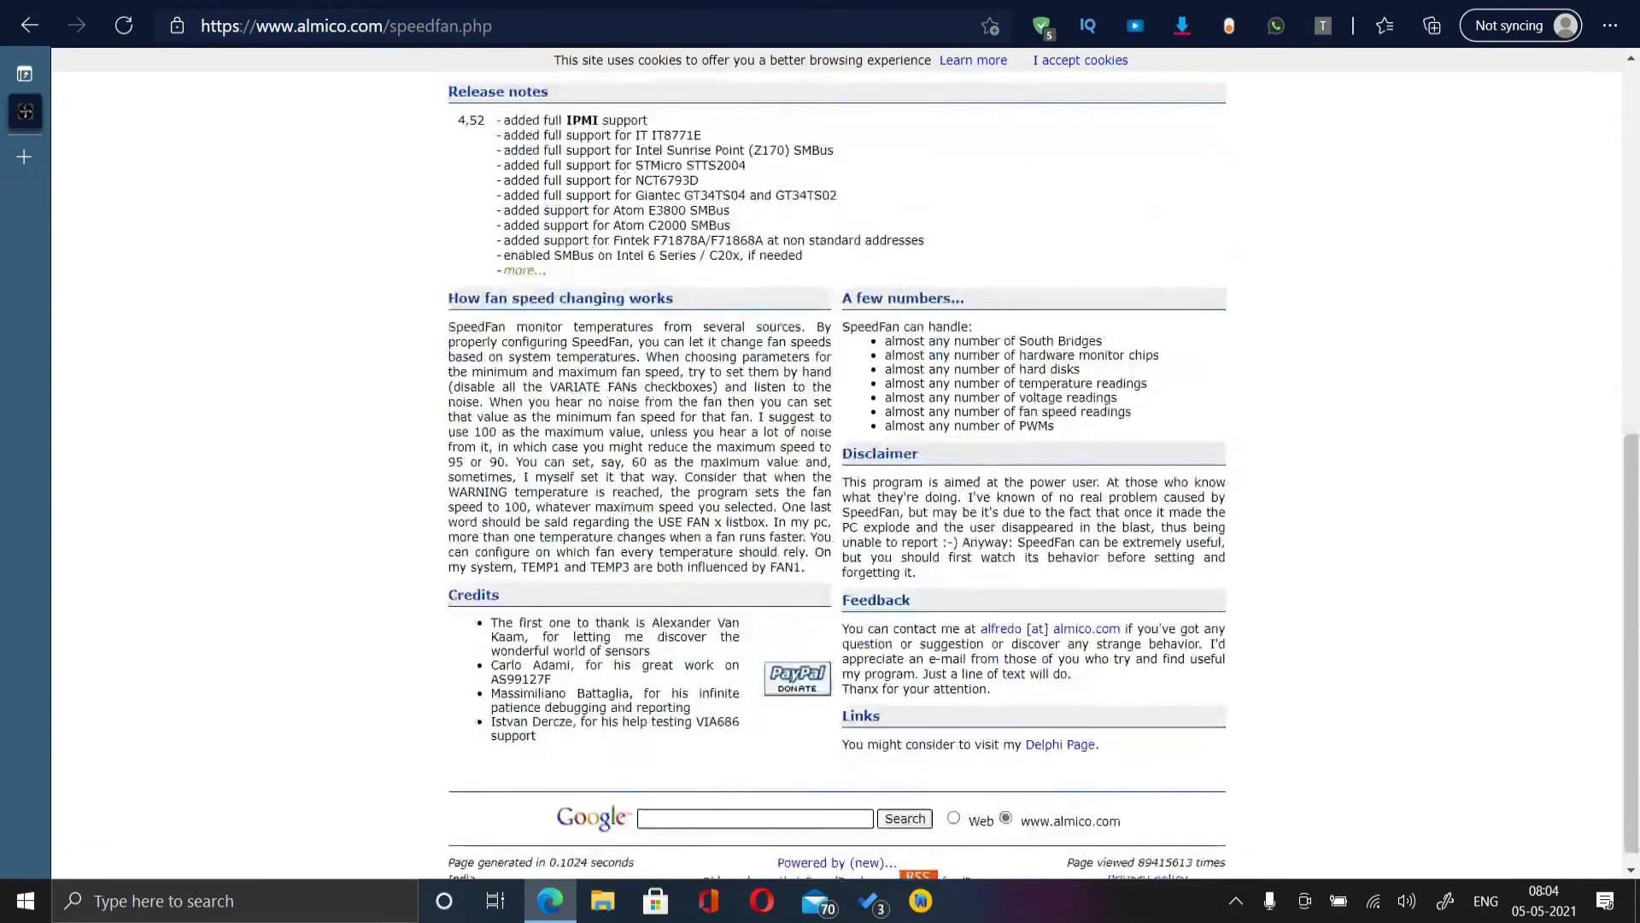
scroll(838, 470, "up", 10)
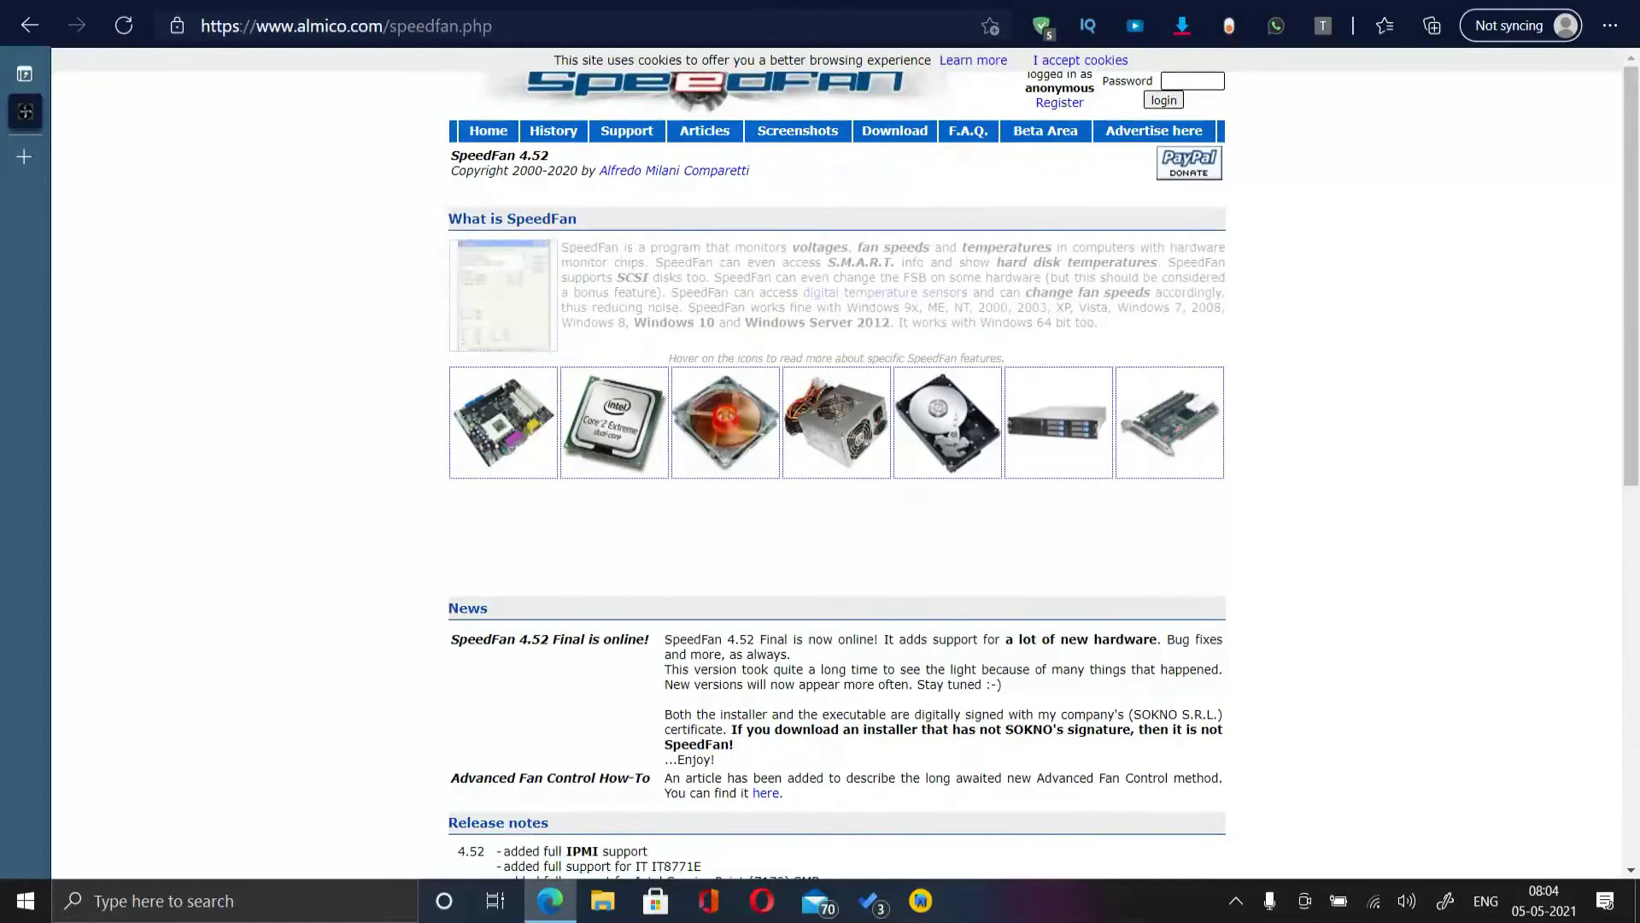
left_click(894, 130)
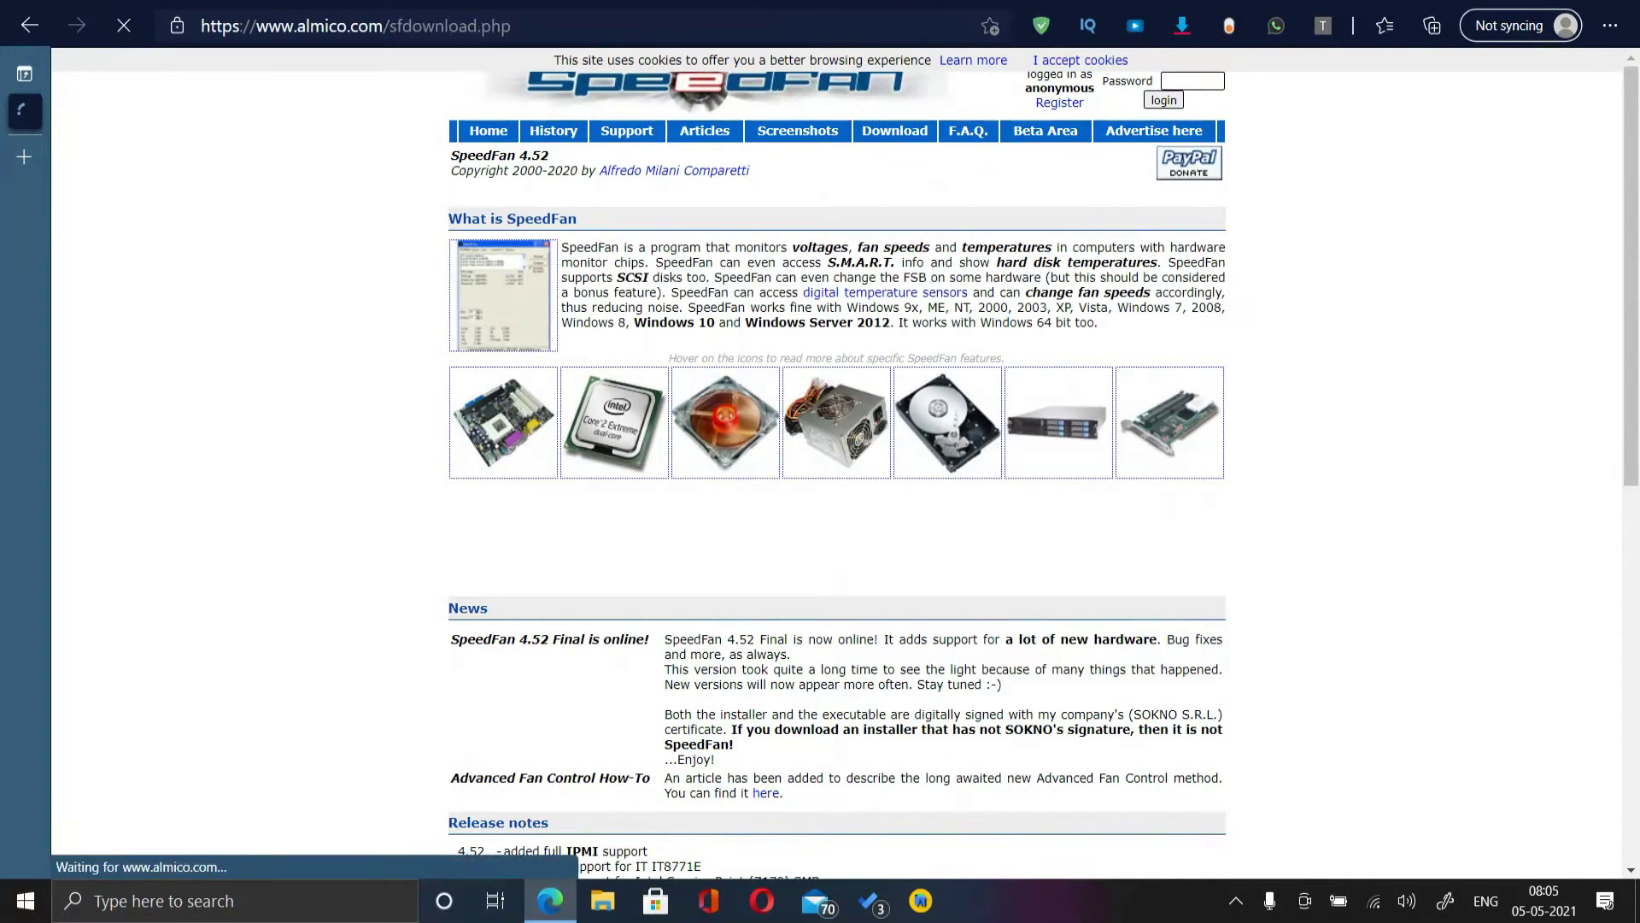
key("alt+Left")
key("alt+Left")
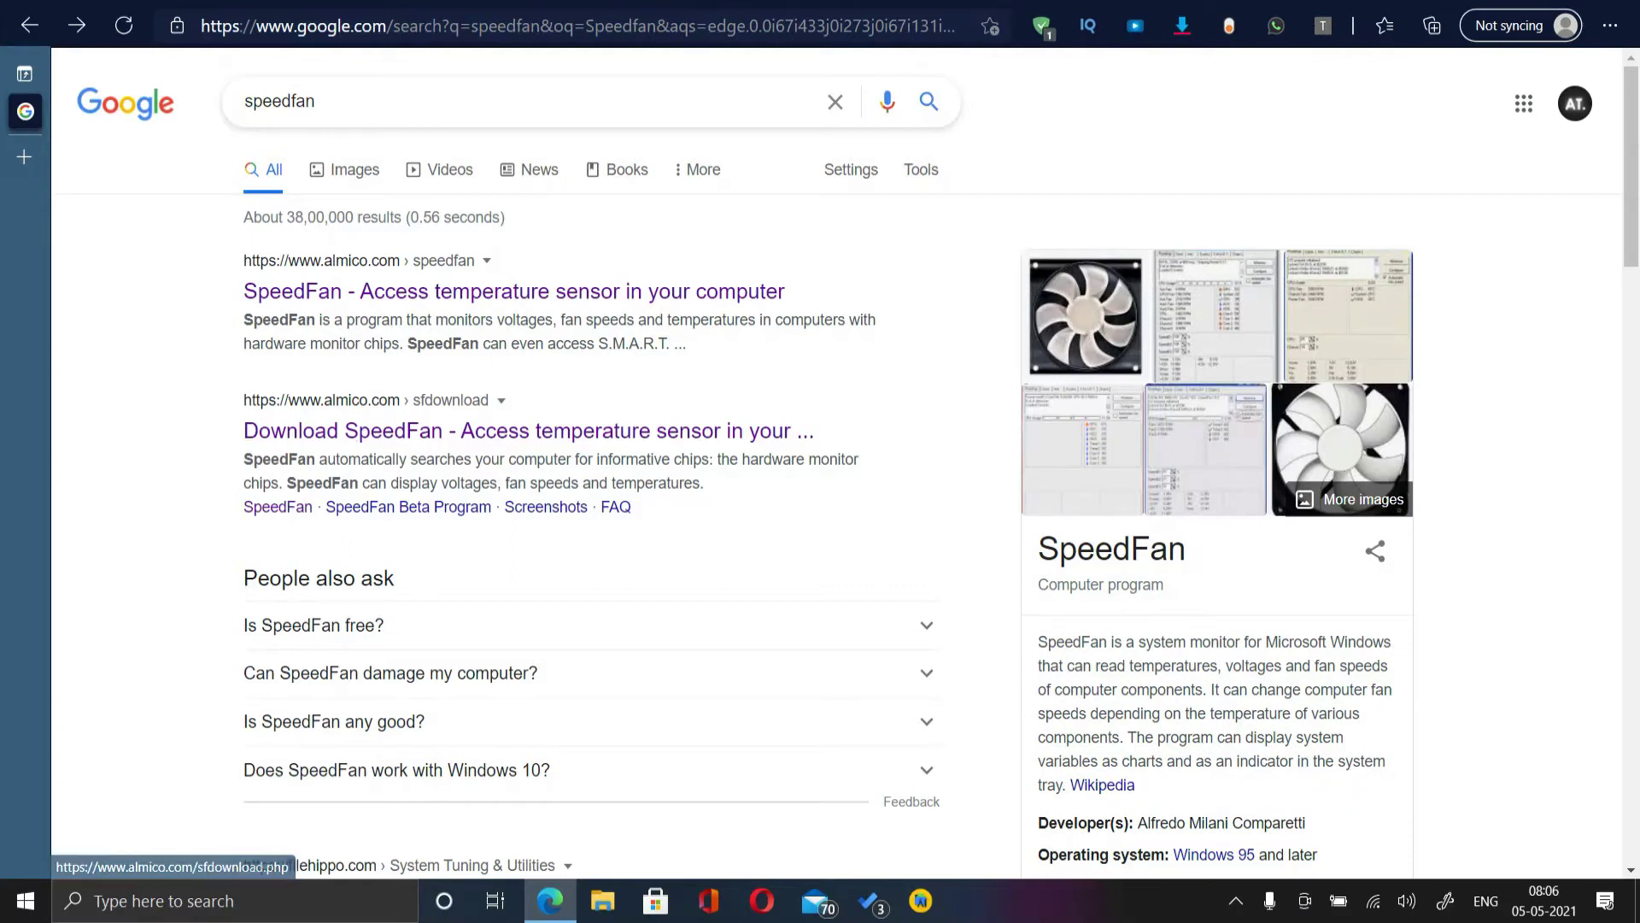
- Search 'hwinfo' and download the HWiNFO 7.02 installer hwi_702.exe from the FossHub mirror
type("/")
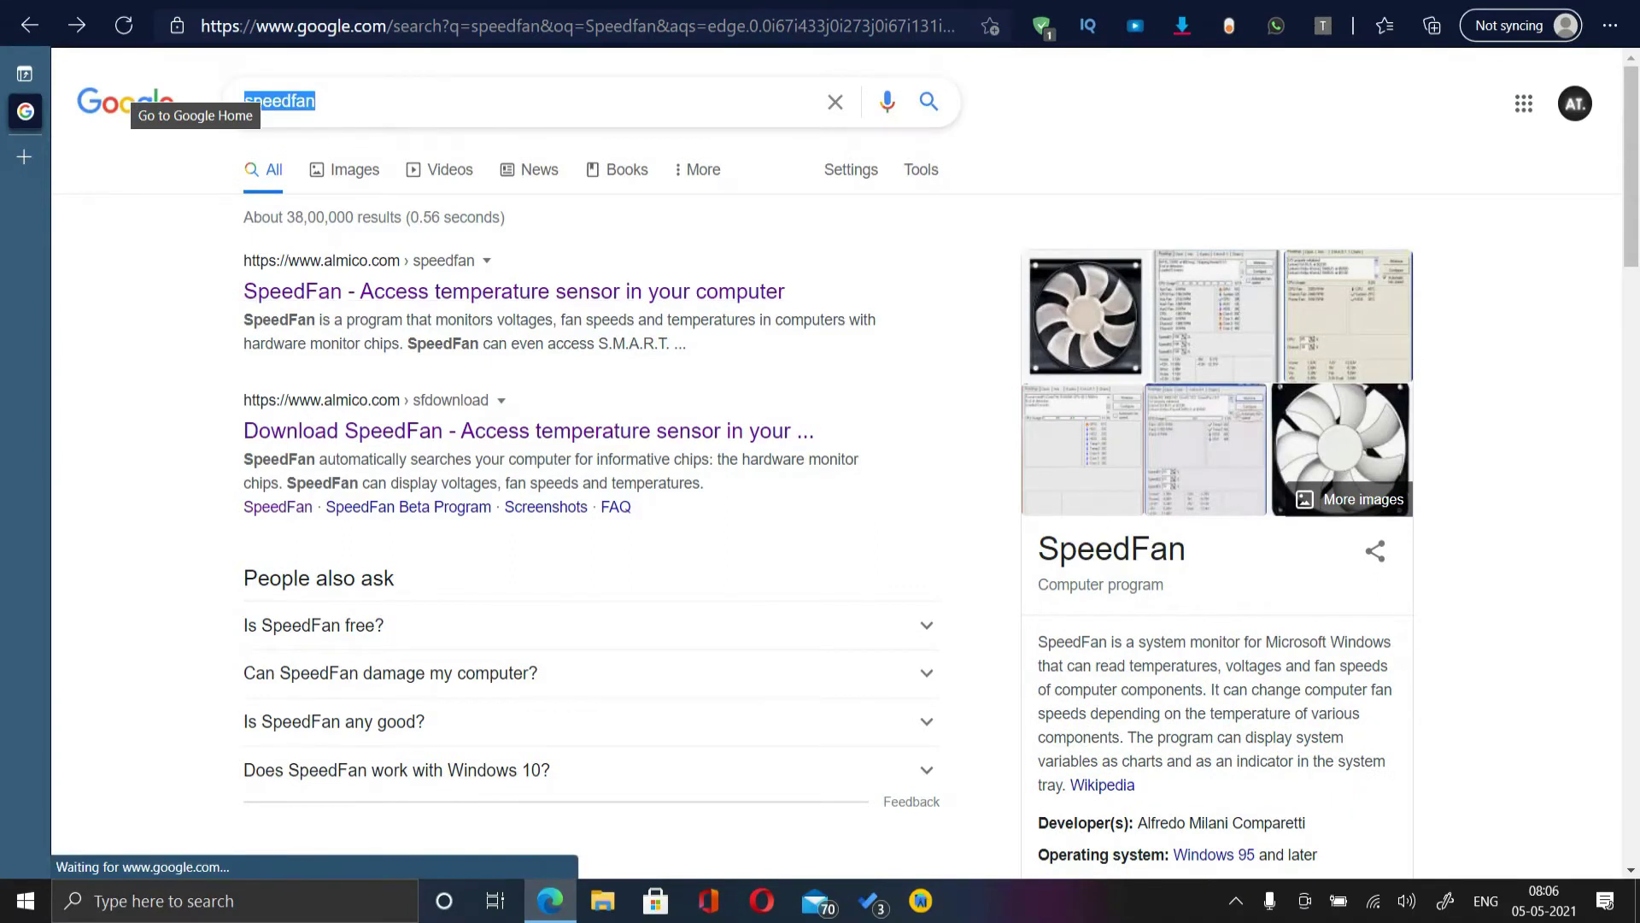
type("hwinfo")
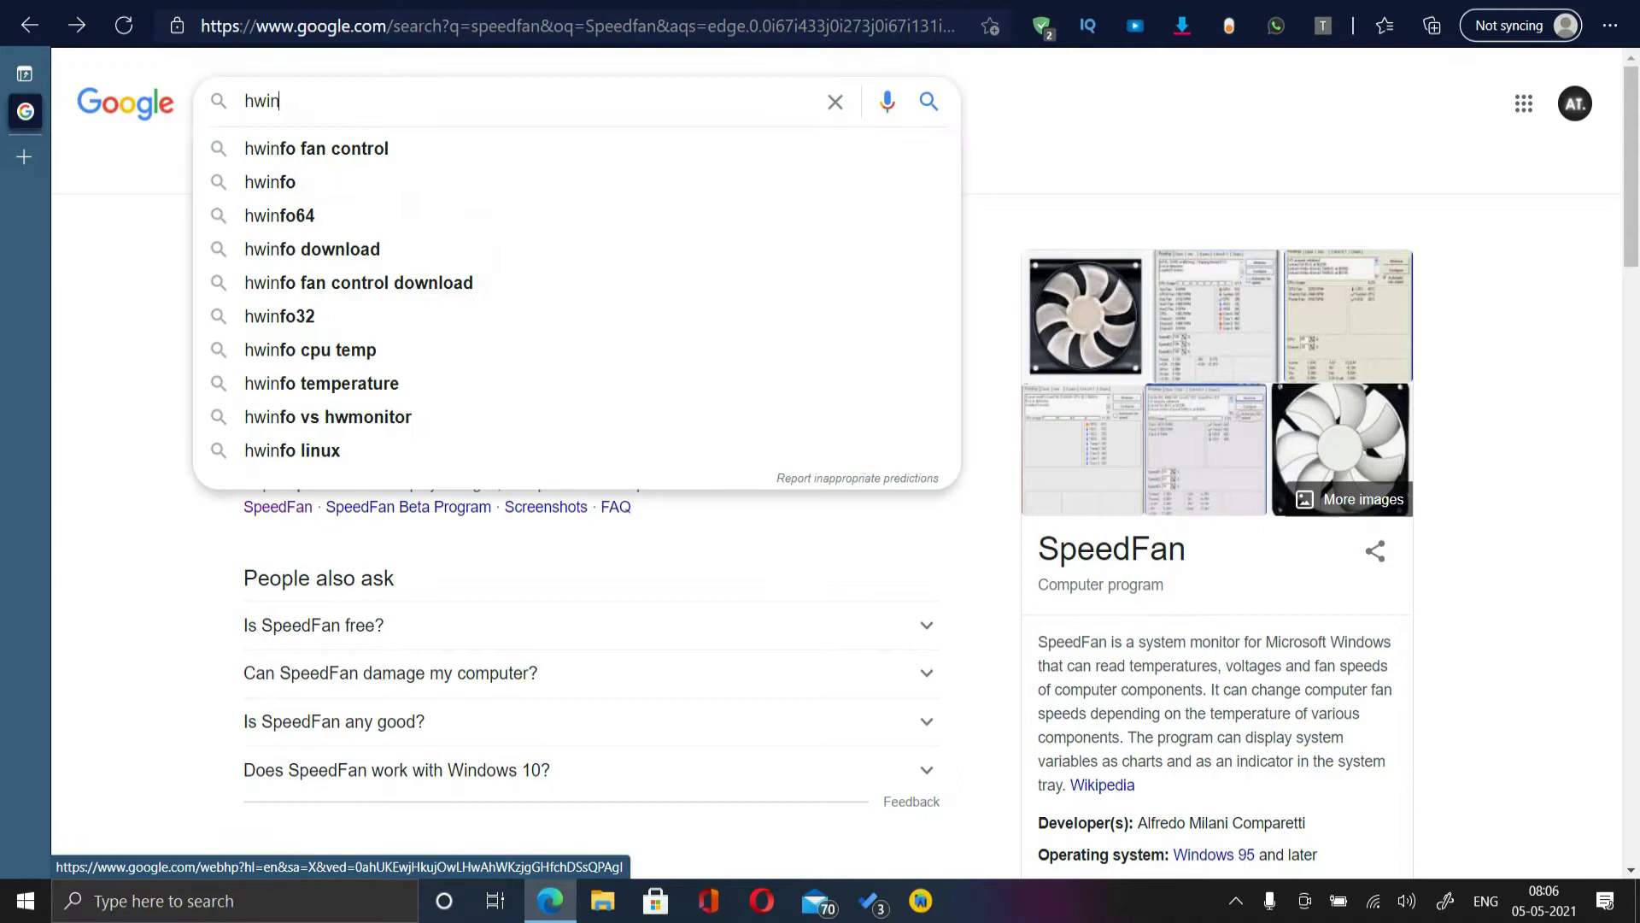
key("Return")
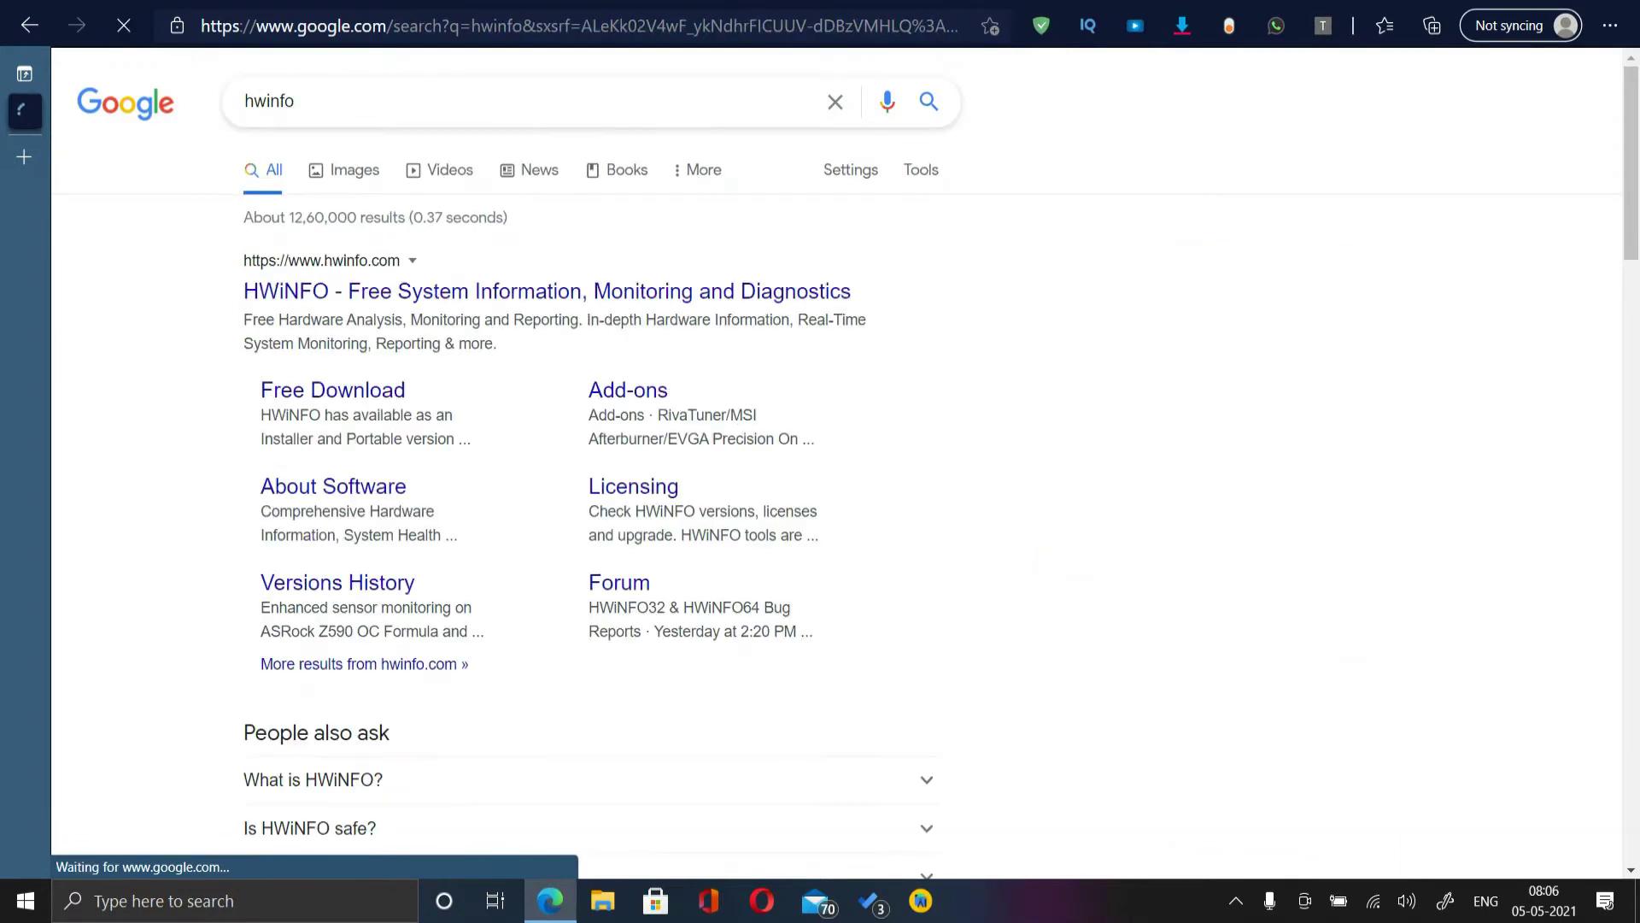
left_click(333, 390)
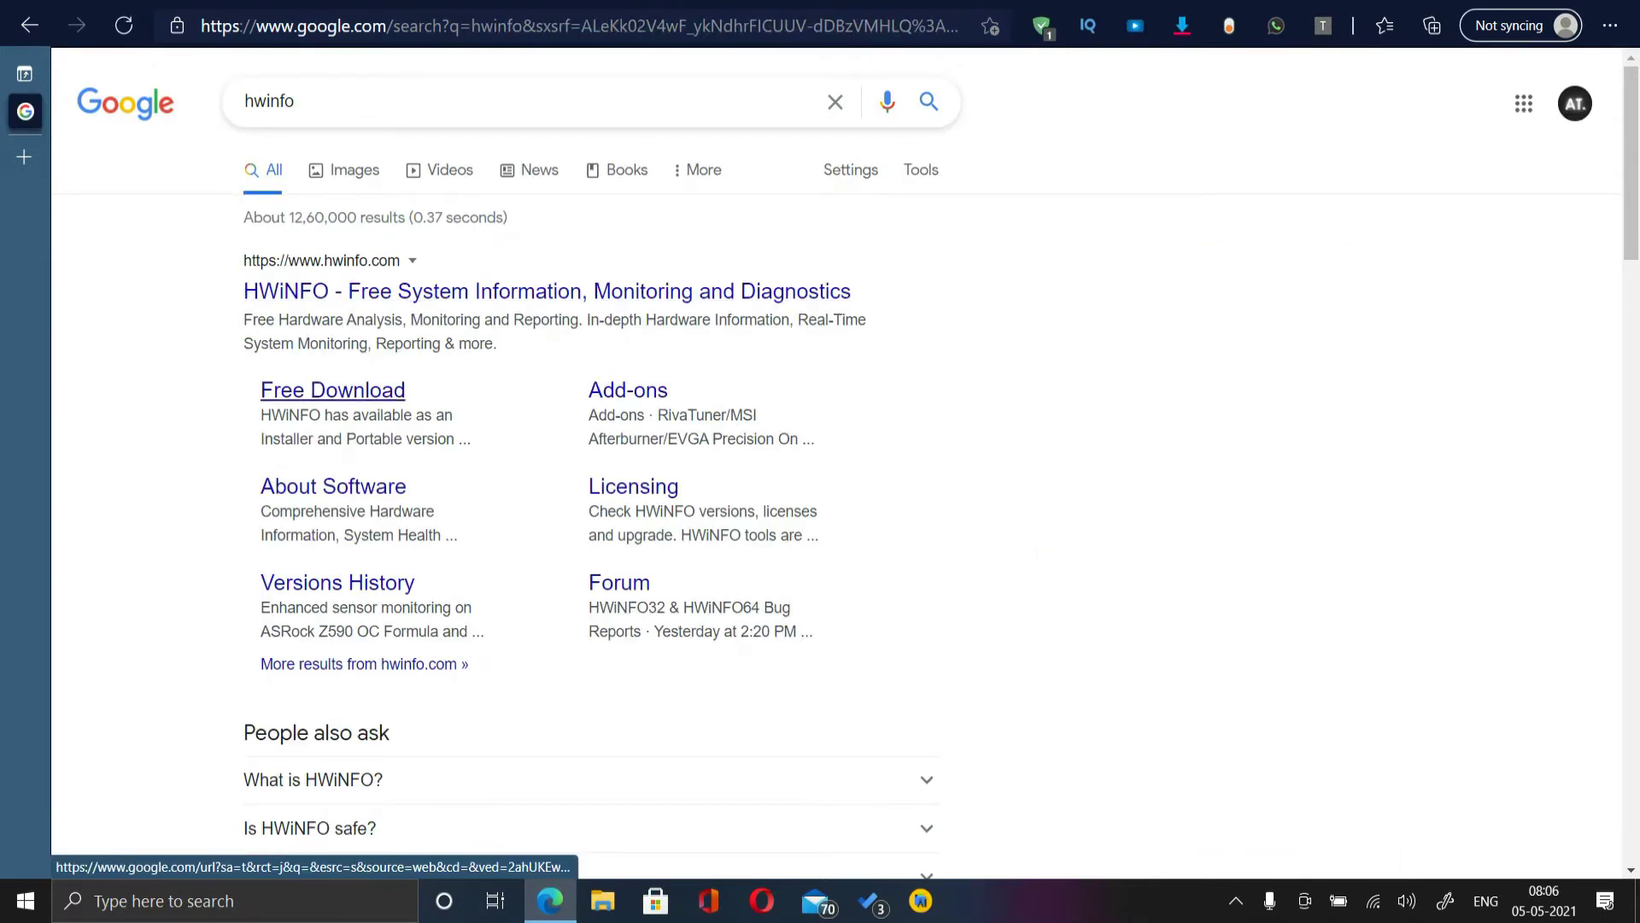
scroll(333, 389, "down", 4)
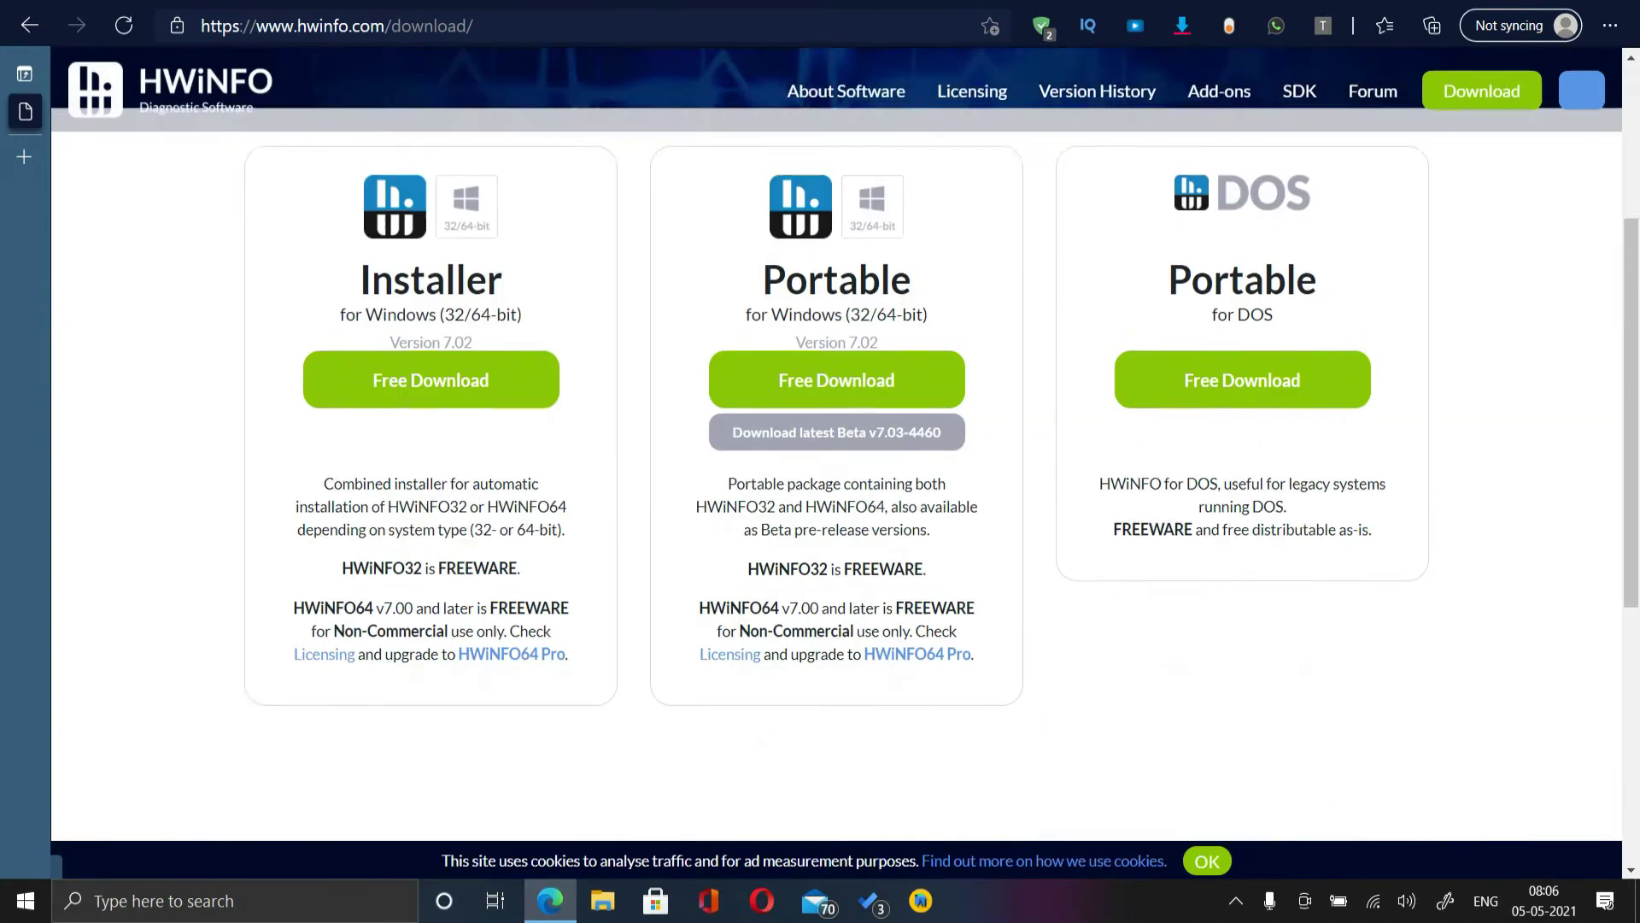
mouse_move(334, 385)
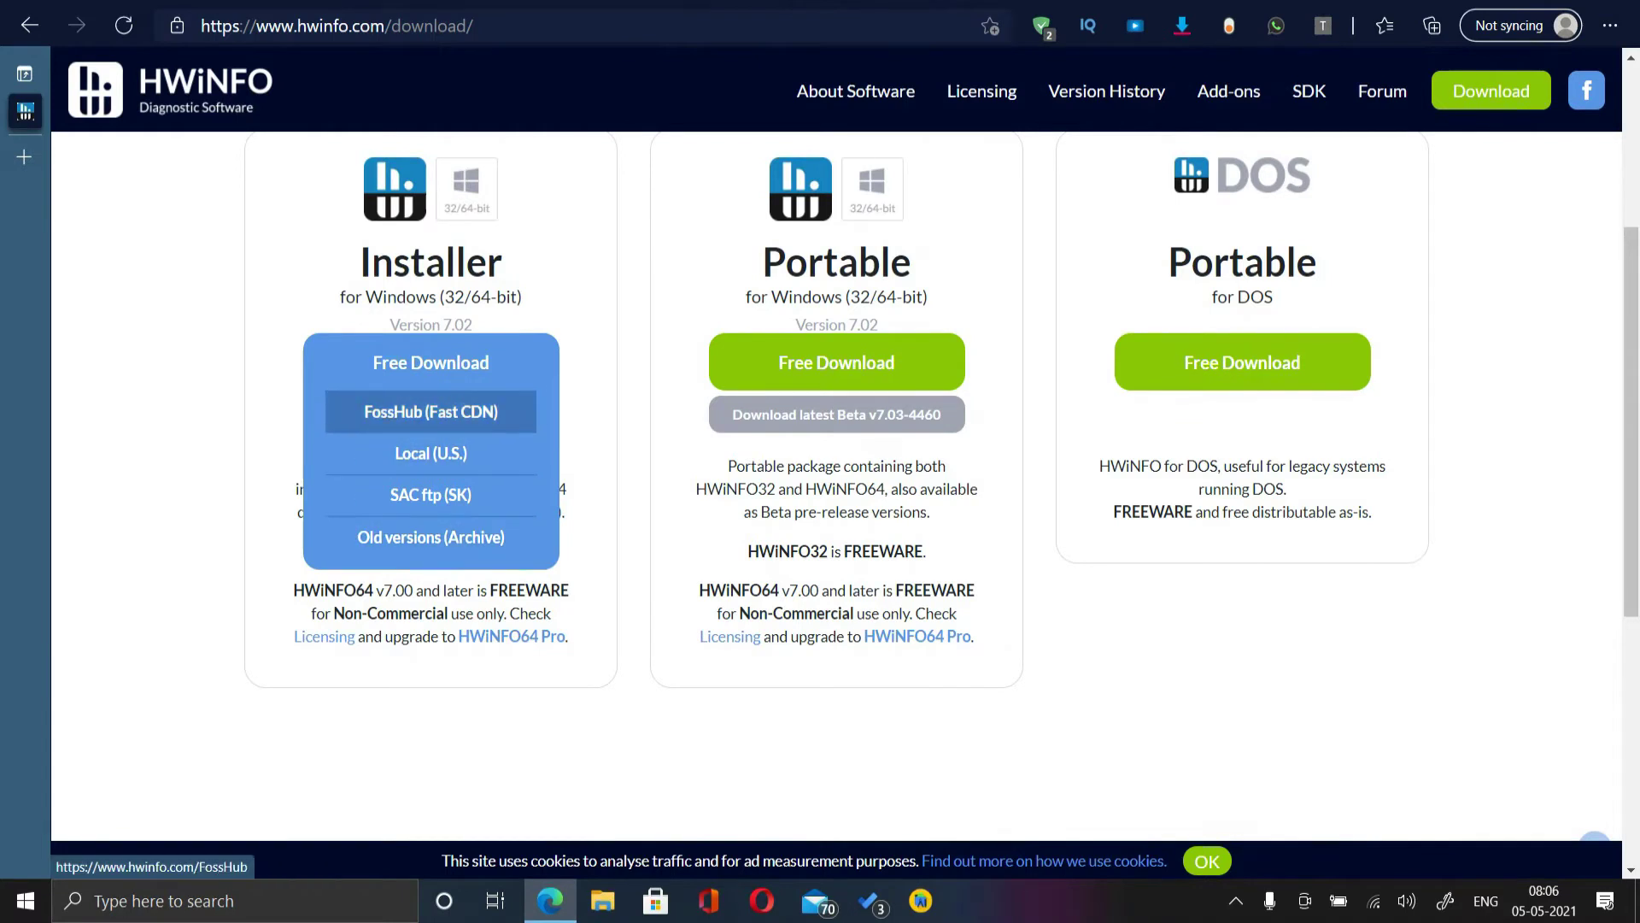
left_click(430, 411)
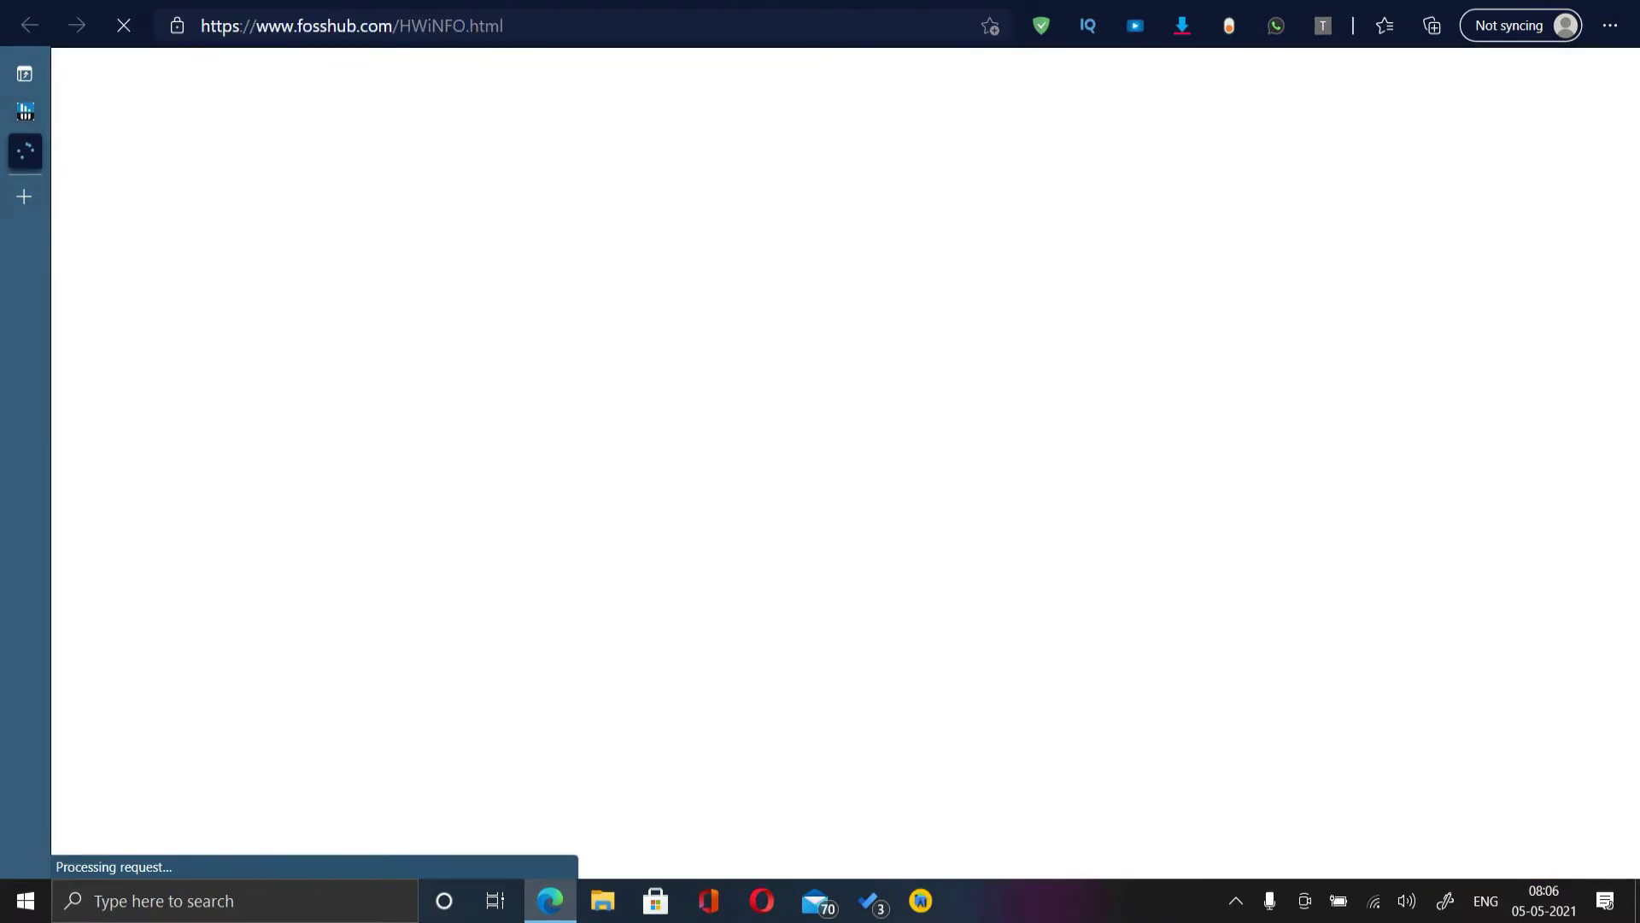
scroll(837, 423, "down", 3)
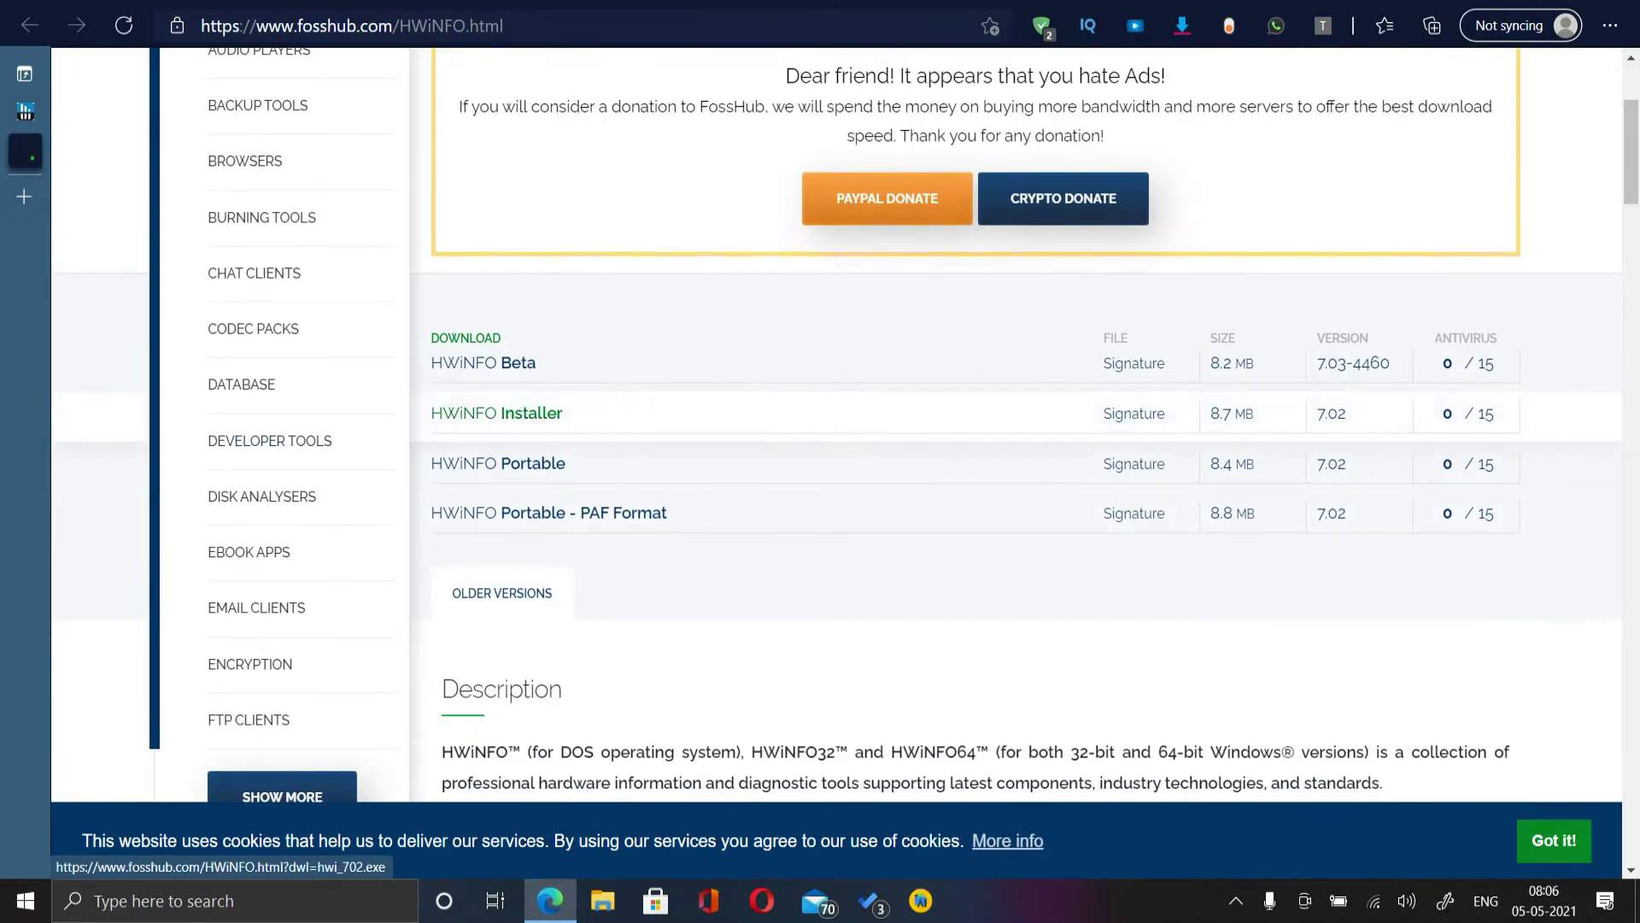
left_click(532, 413)
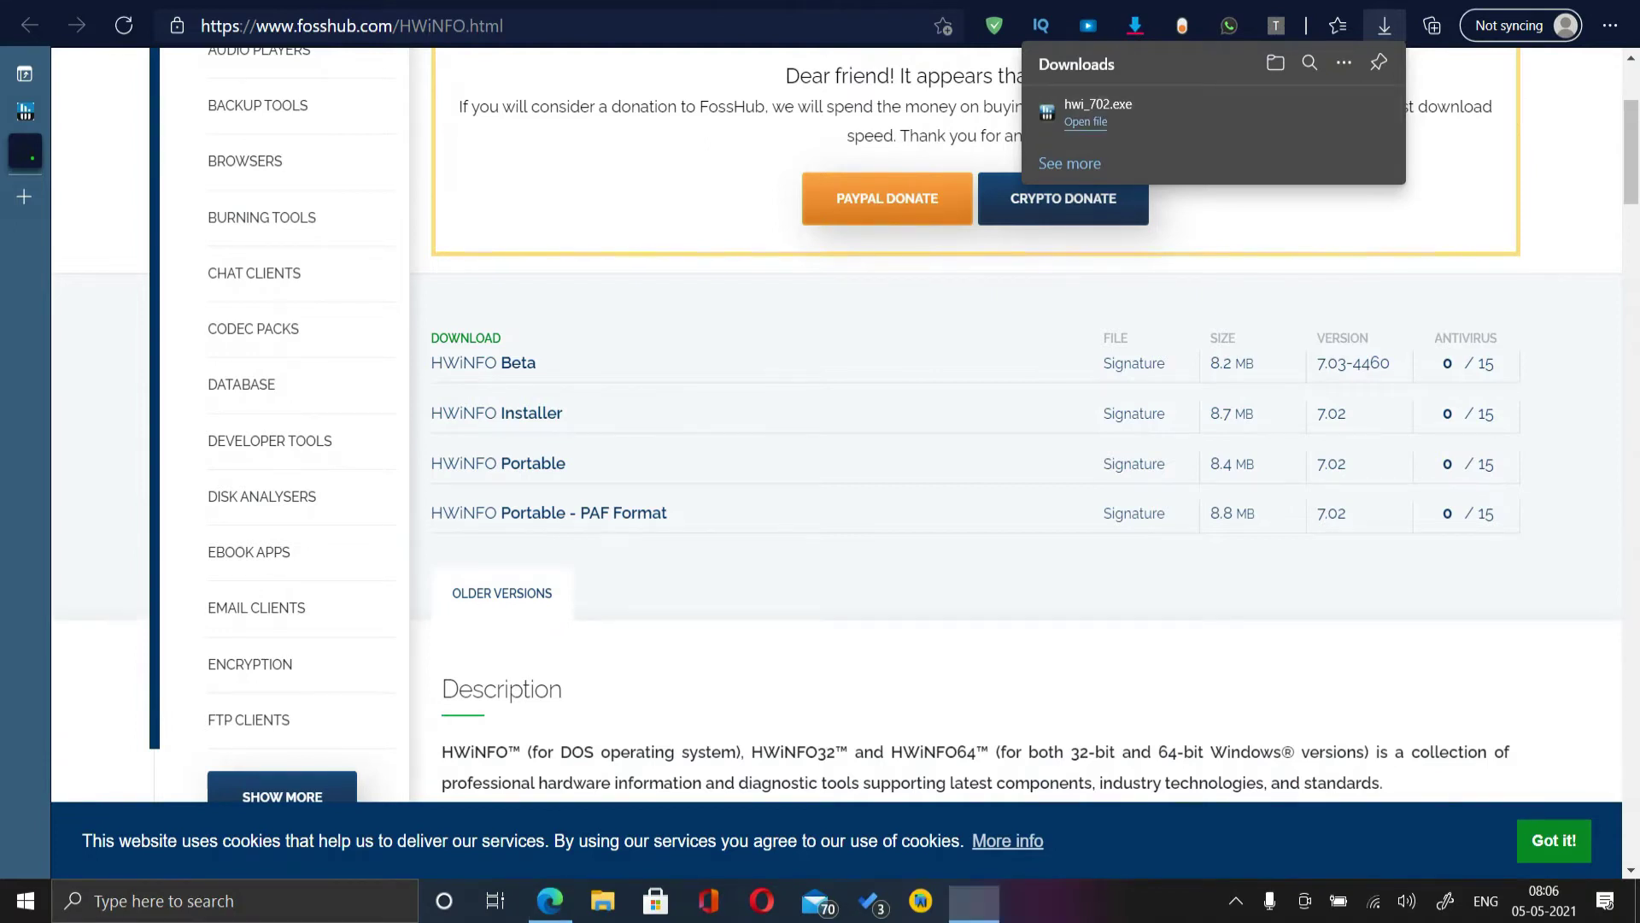
- Accept the licence and install HWiNFO64 to C:\Program Files\HWiNFO64 with default Start Menu folder
key("Return")
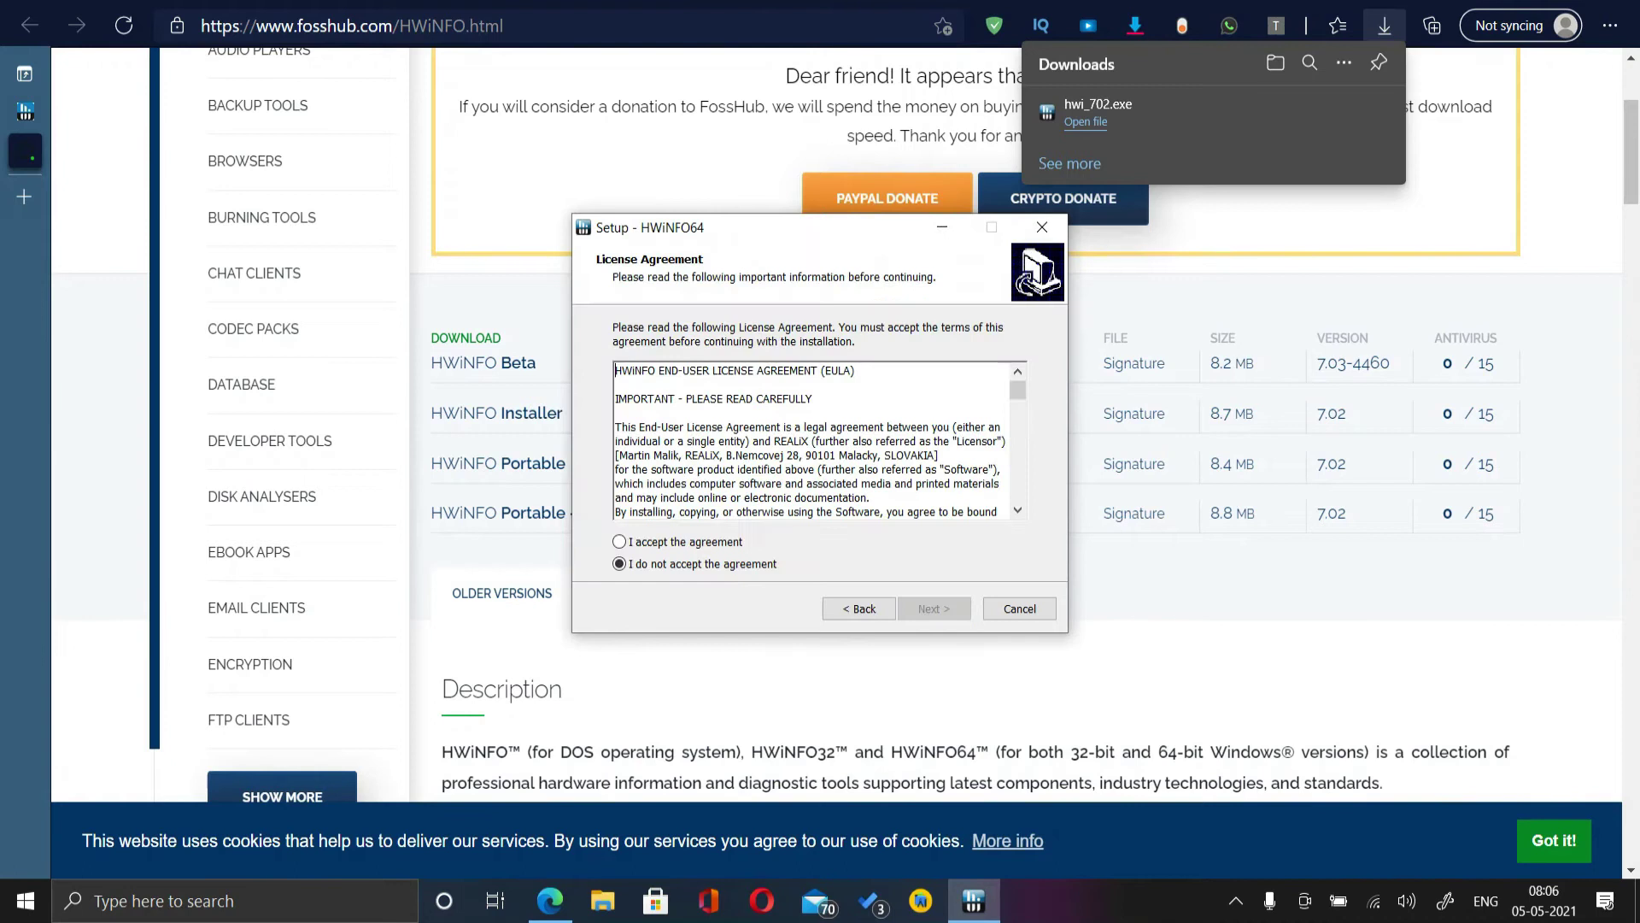
key("alt+a")
key("Return")
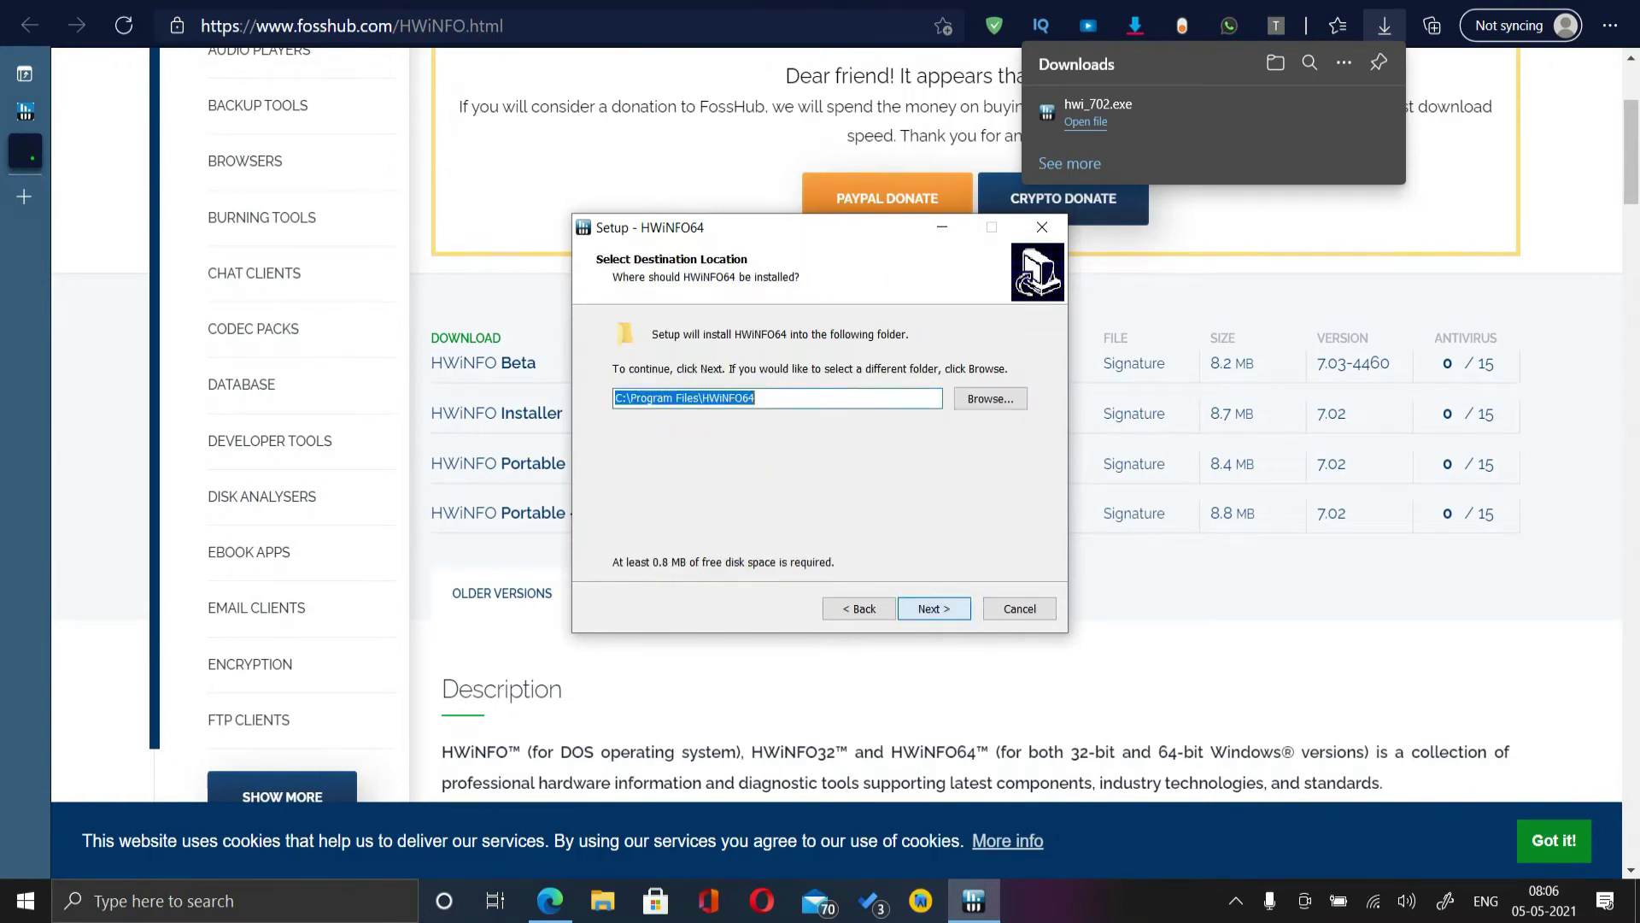
key("Return")
key("Return")
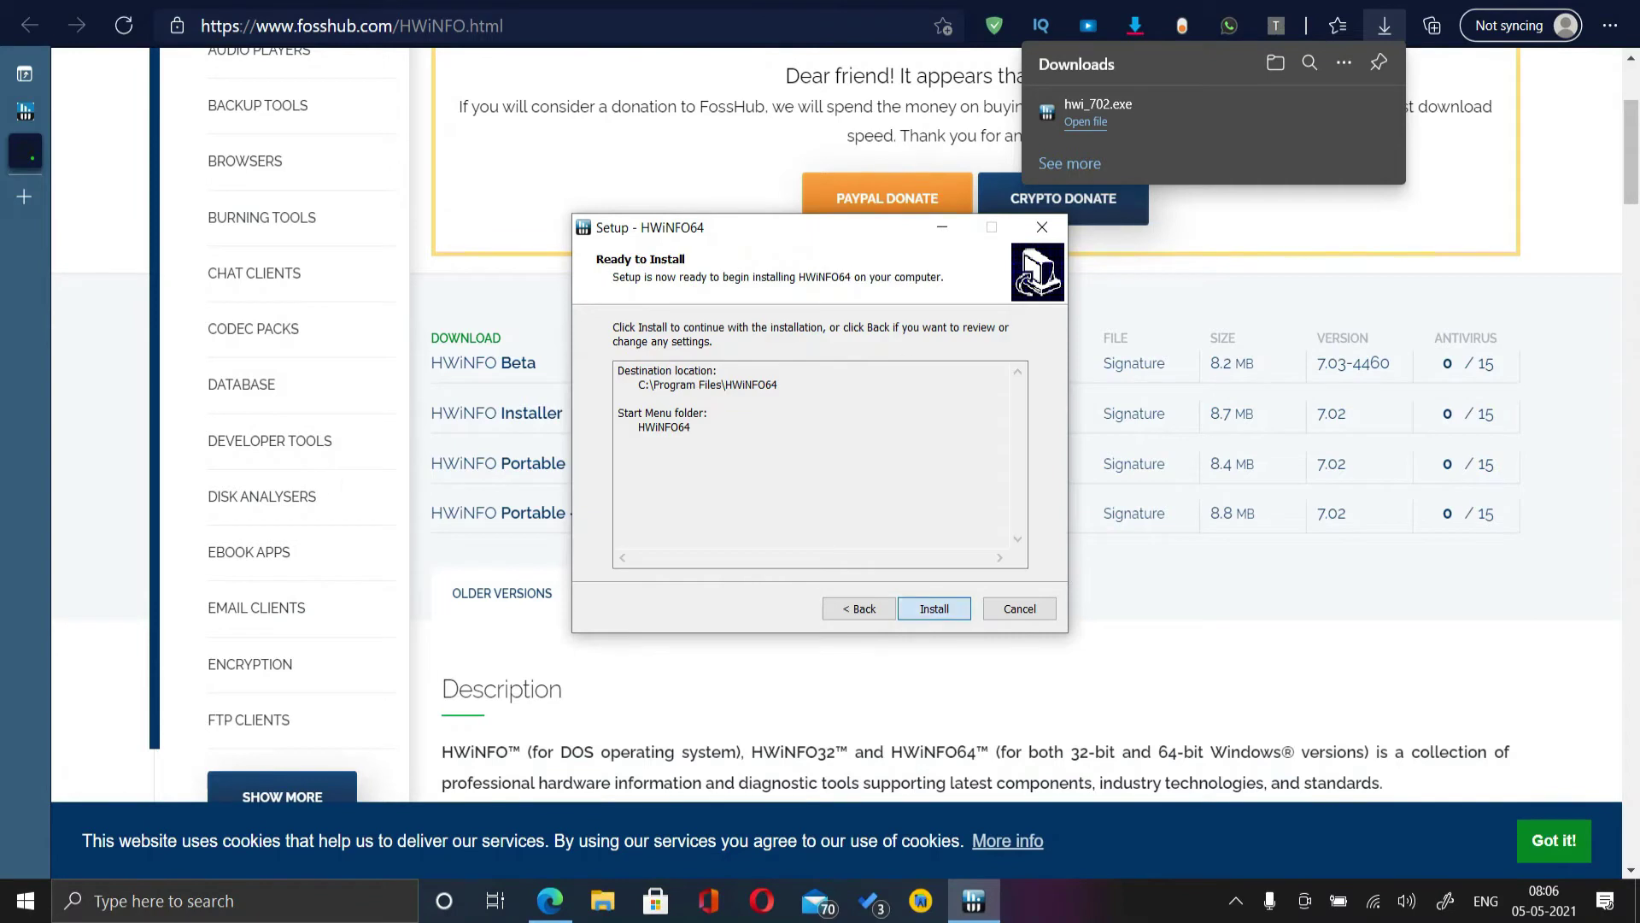
key("Return")
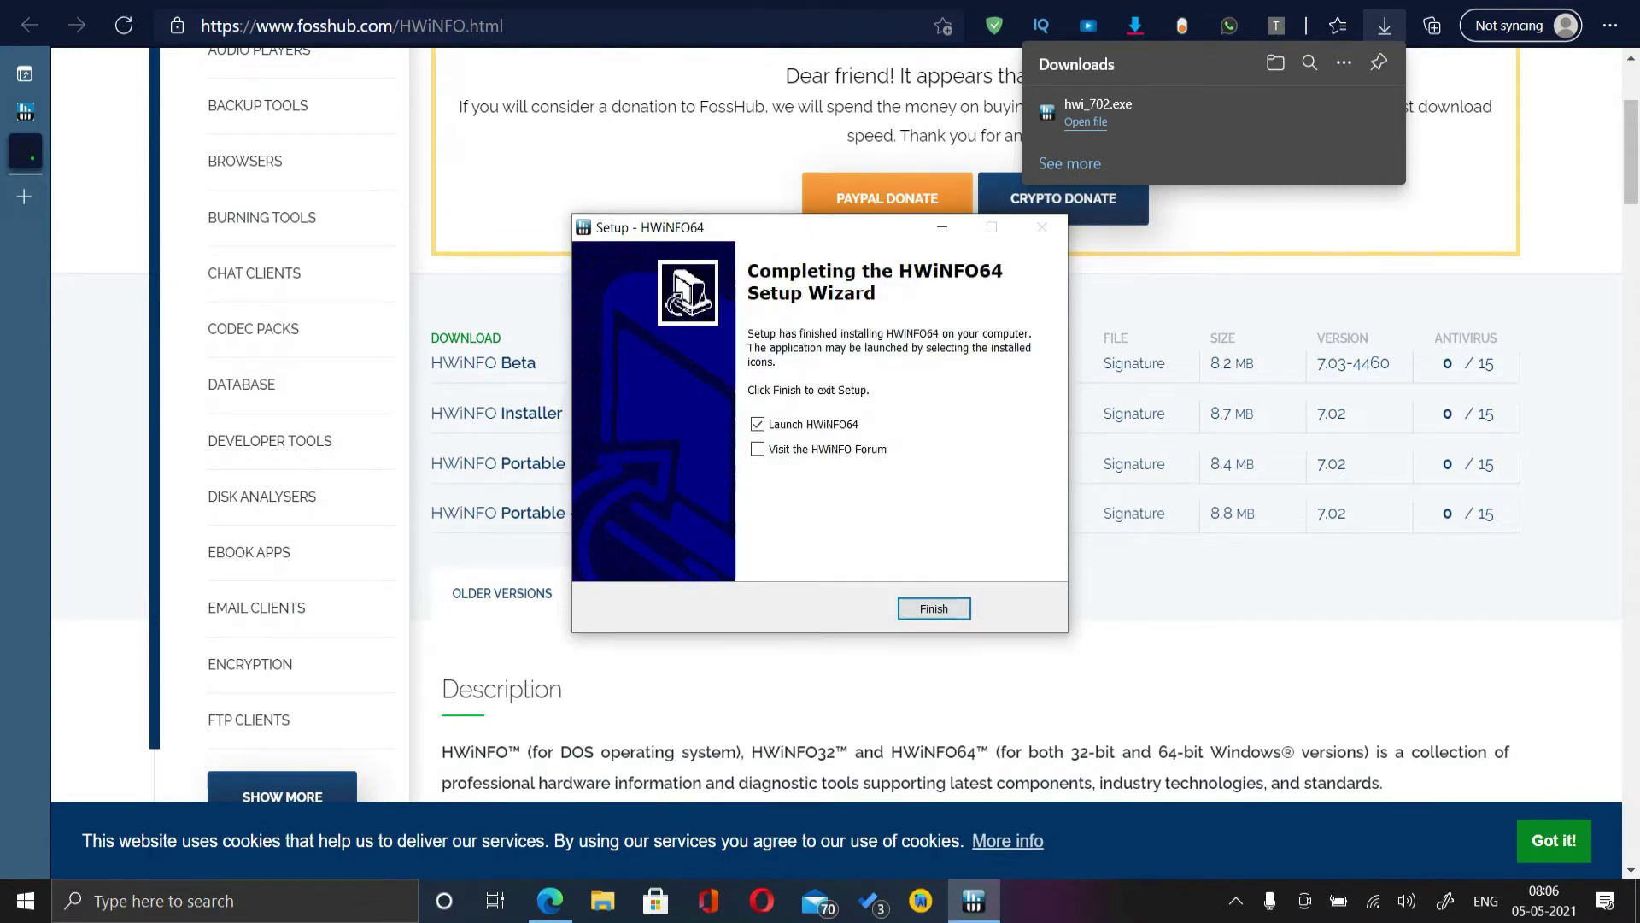
key("Return")
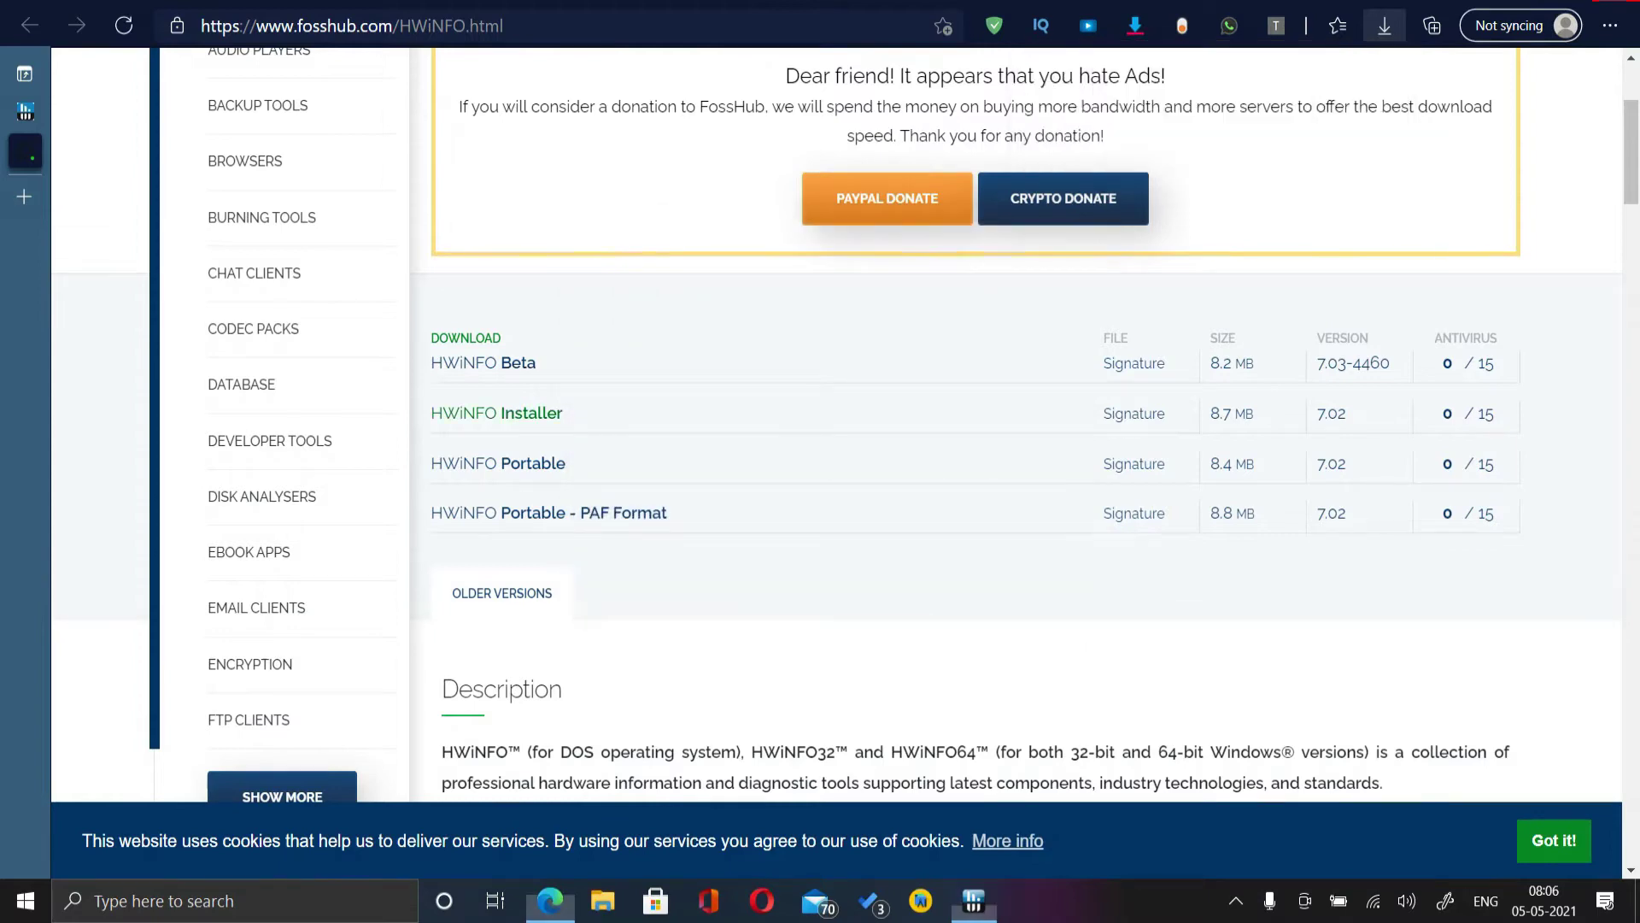
key("super+d")
- Launch HWiNFO64 in summary mode instead of sensors-only, closing the update notice and System Summary
left_click(26, 901)
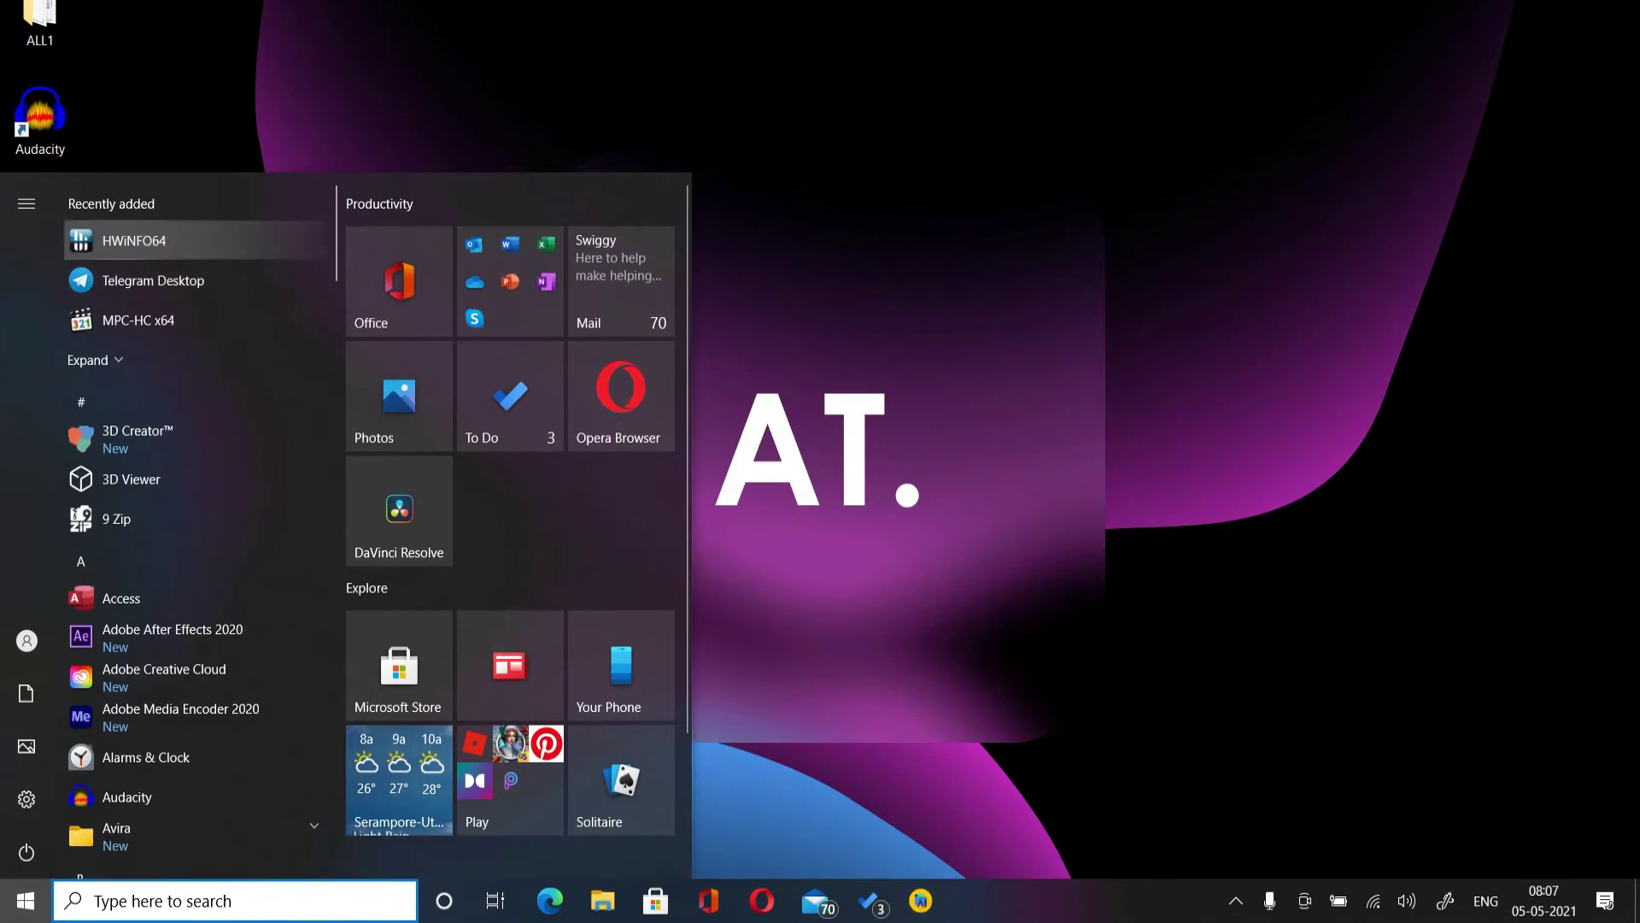
key("Escape")
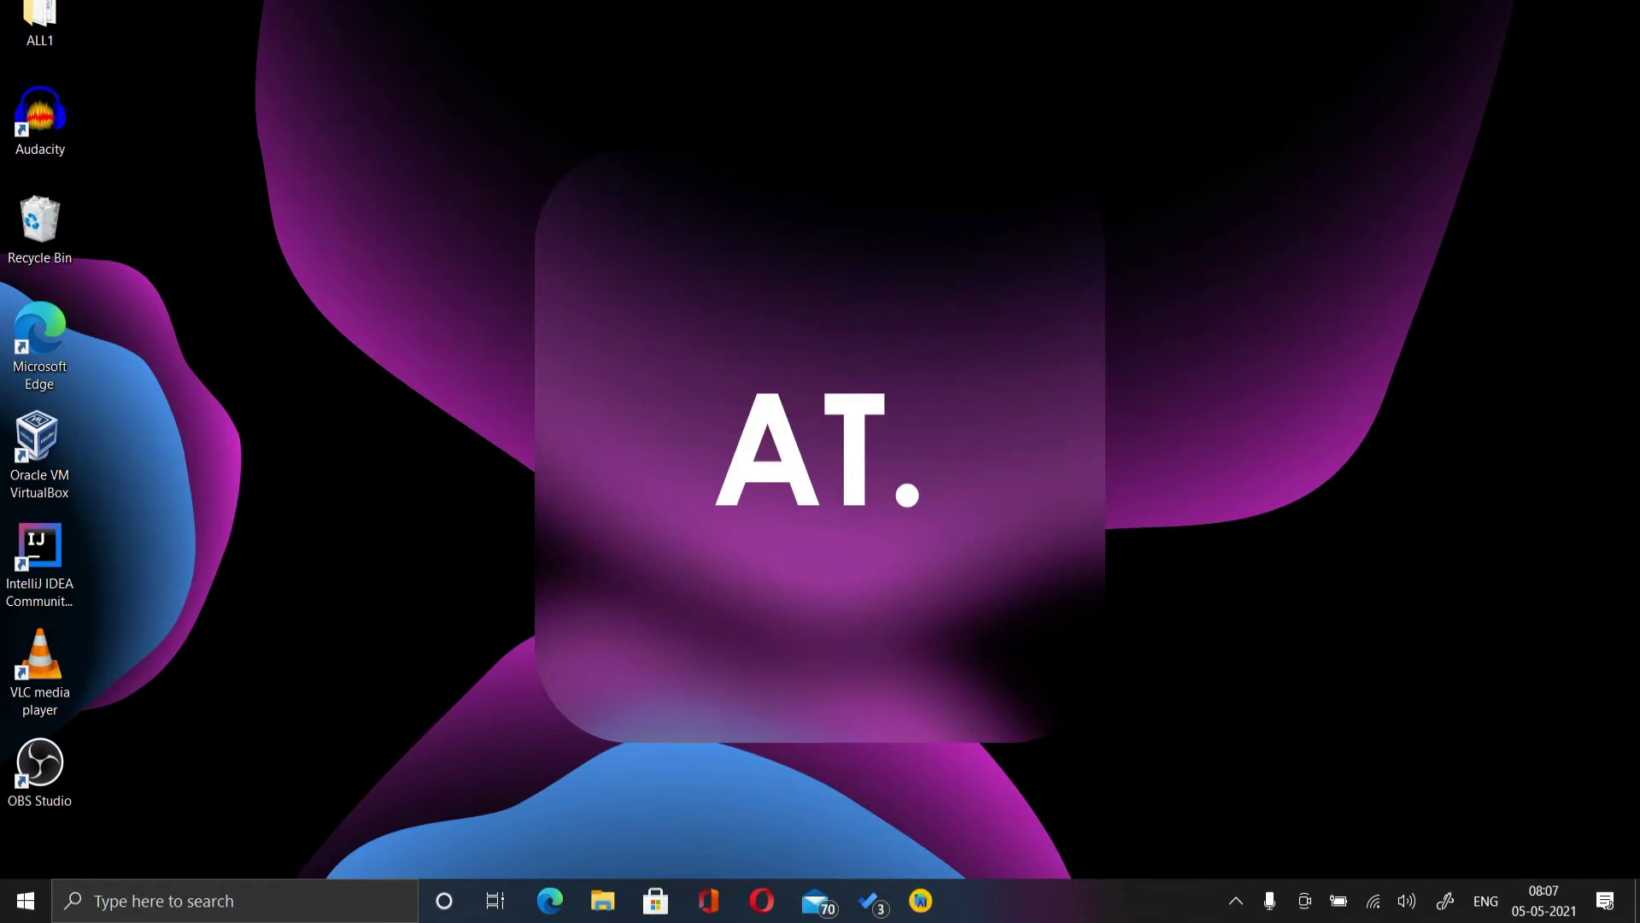
key("alt+s")
key("Return")
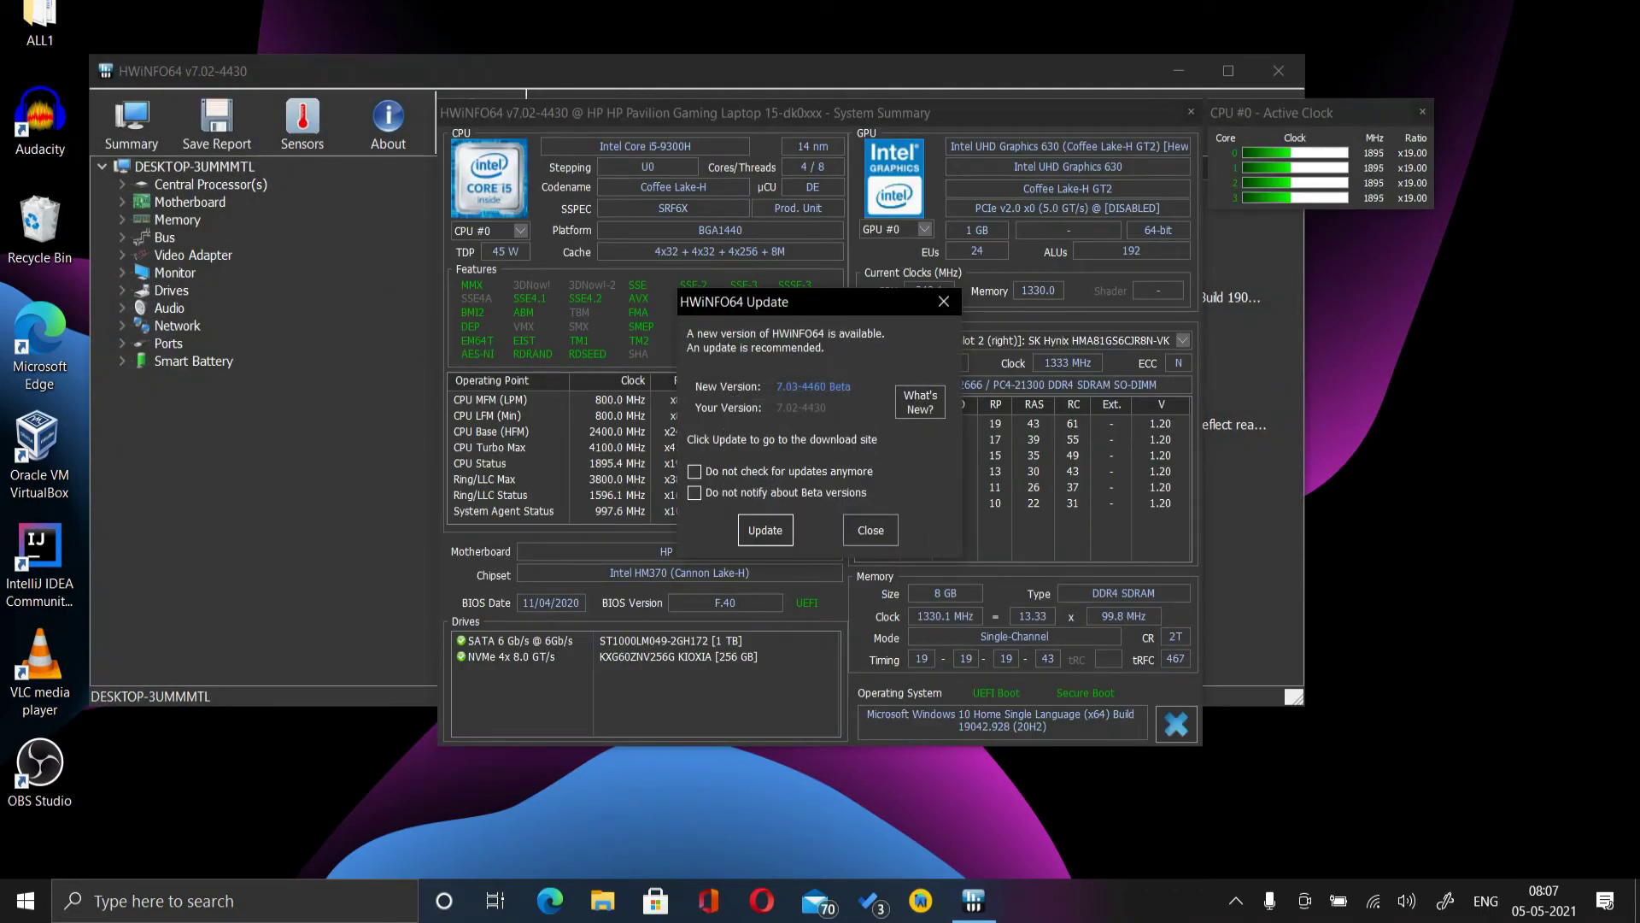
left_click(871, 530)
key("Escape")
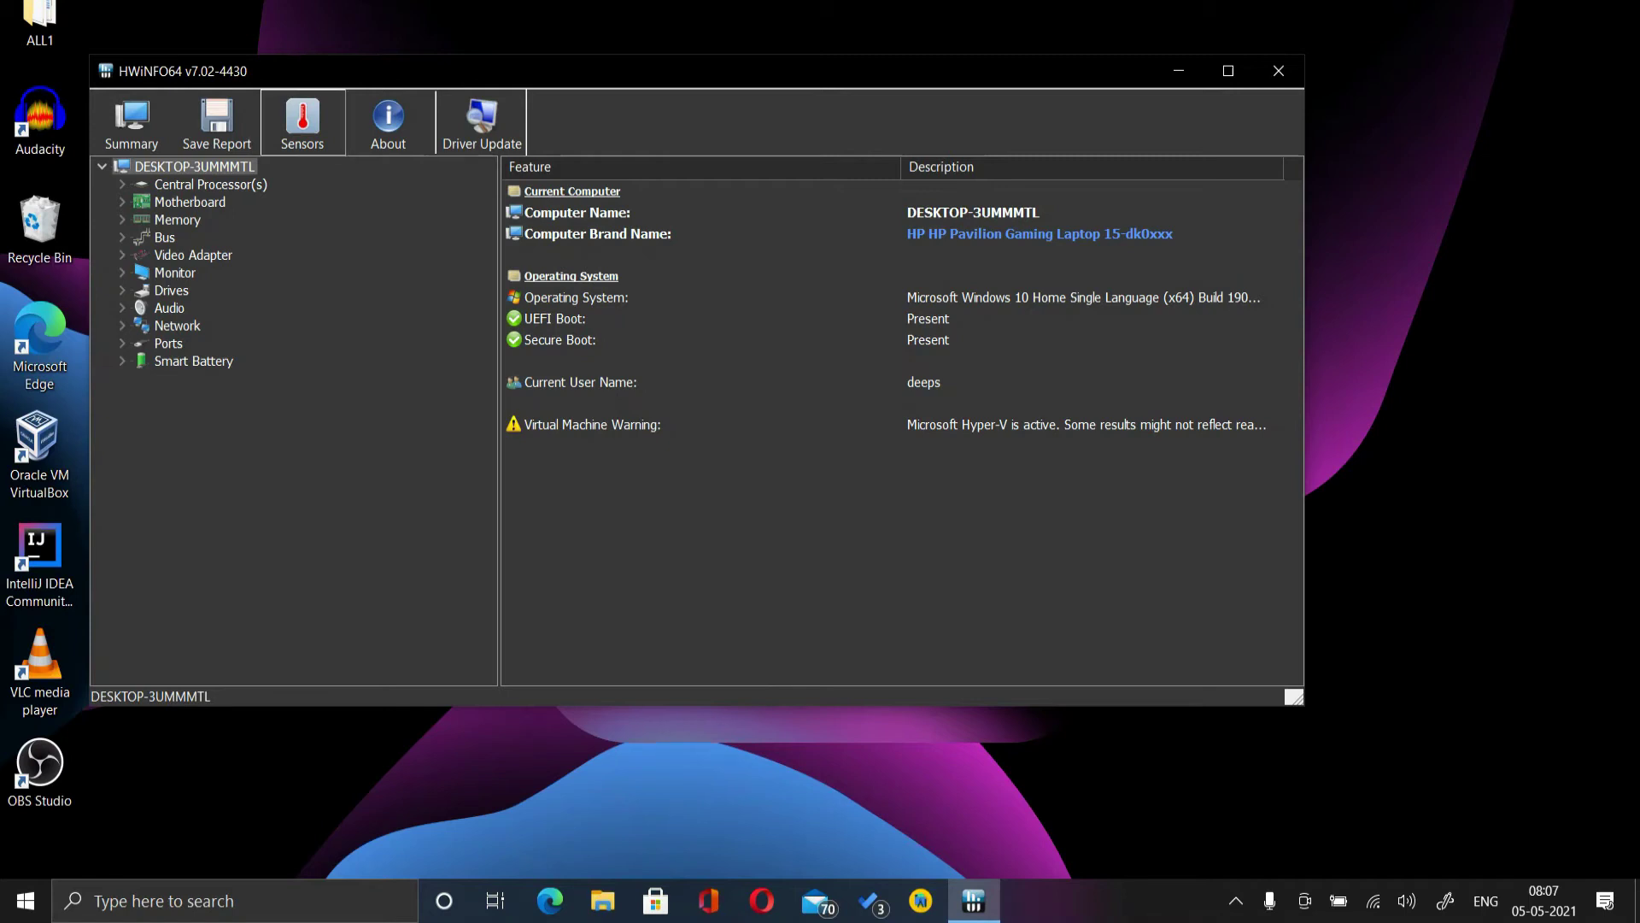
left_click(302, 119)
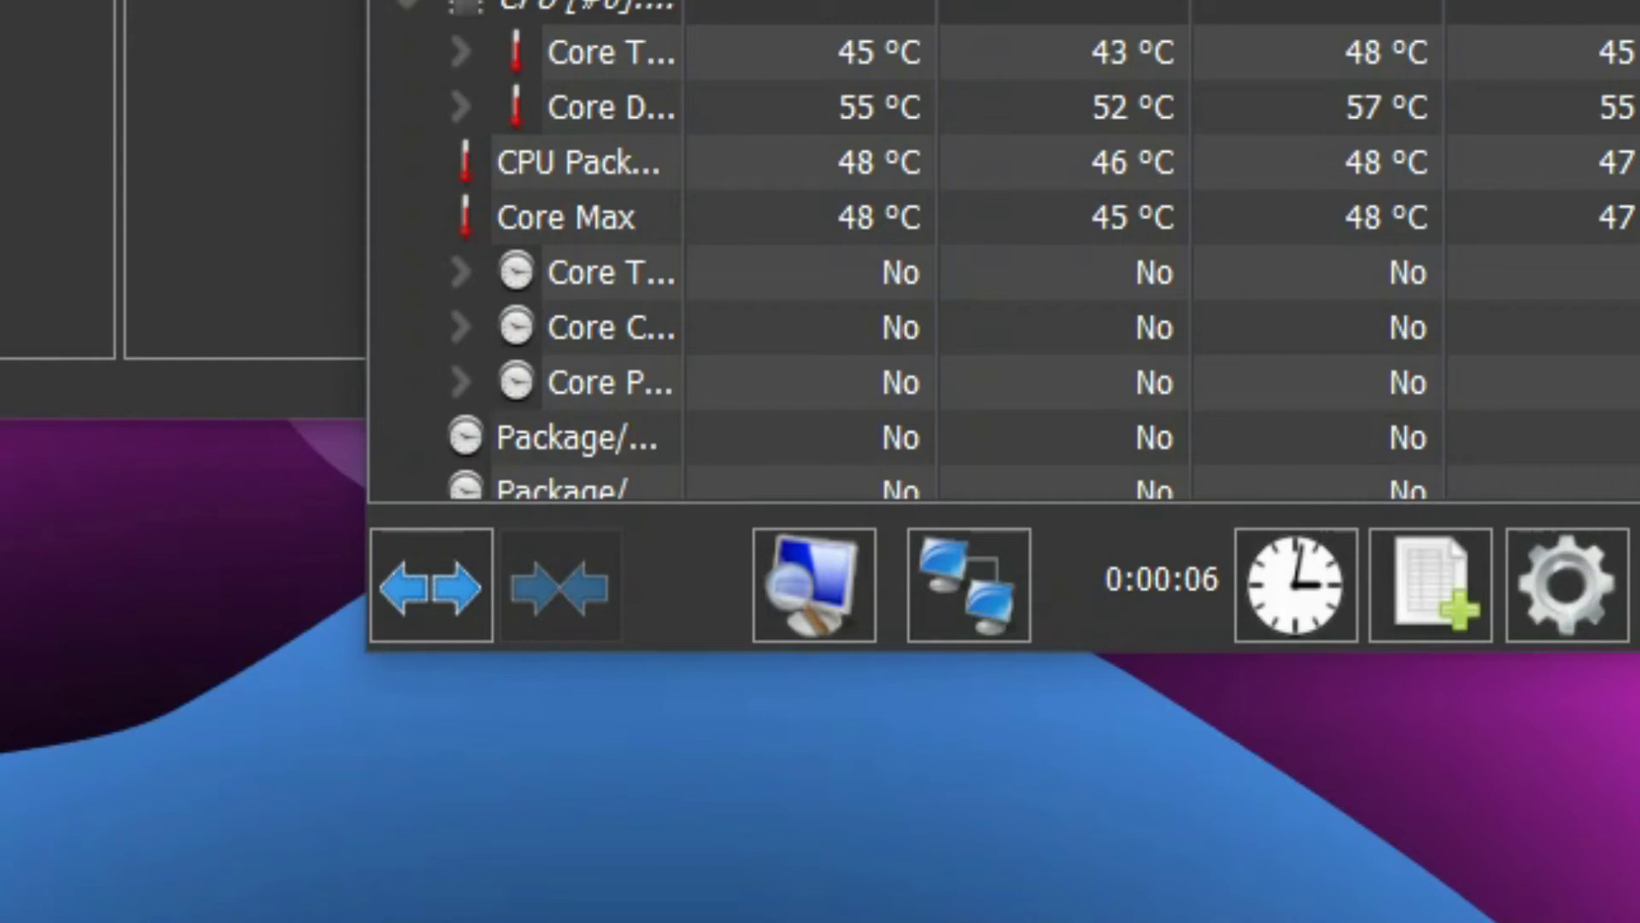
scroll(1004, 248, "down", 10)
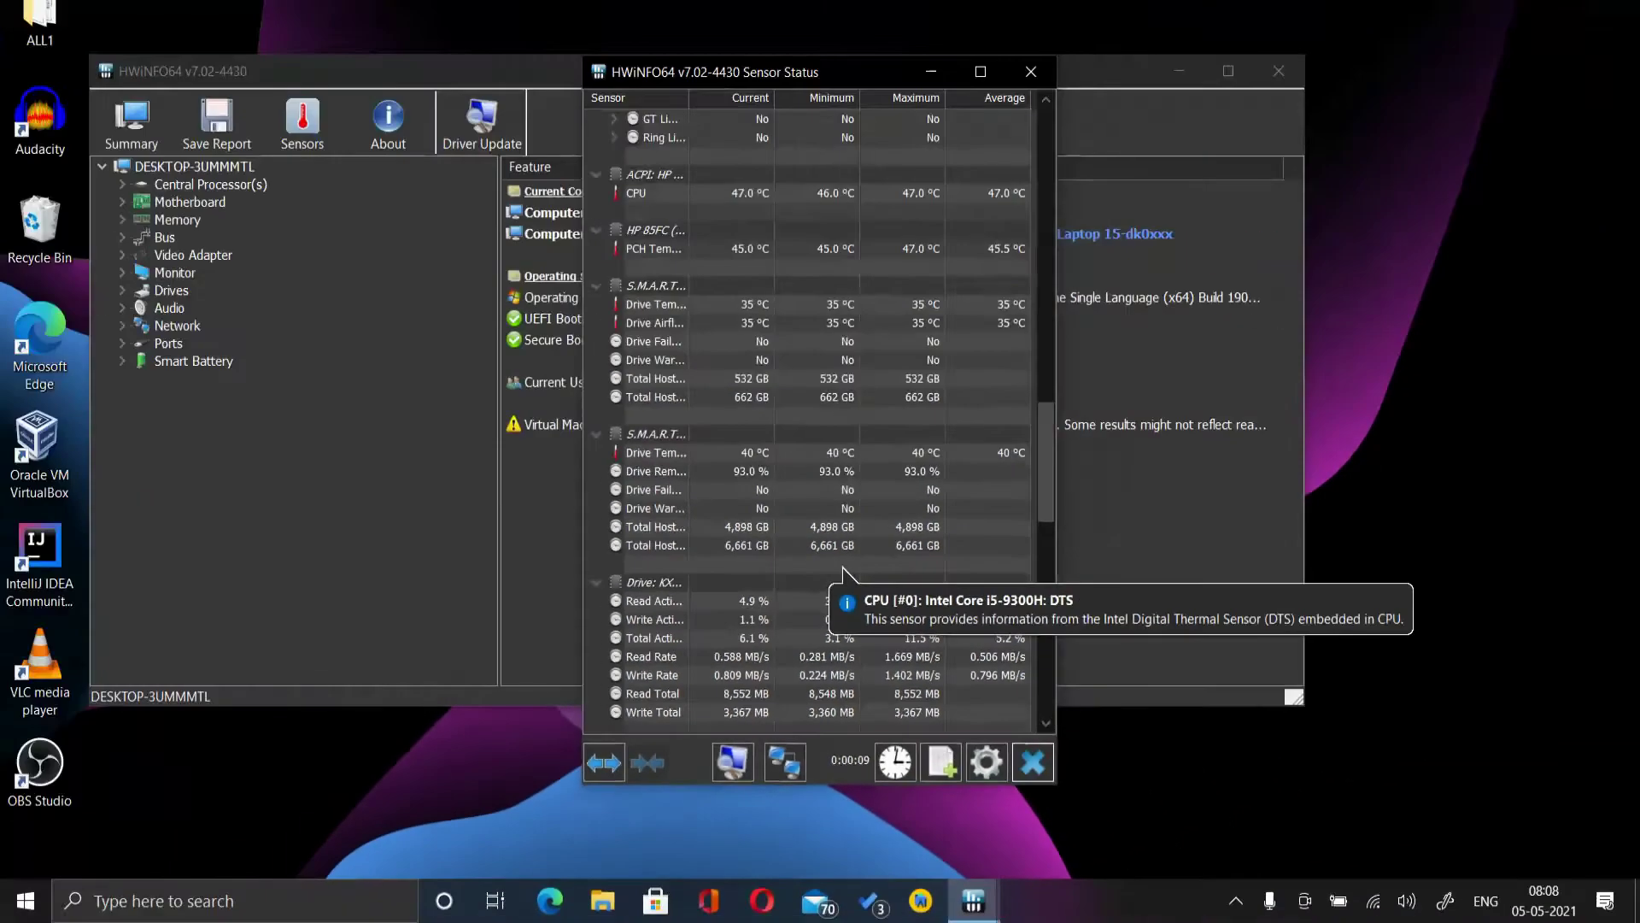
scroll(843, 570, "up", 10)
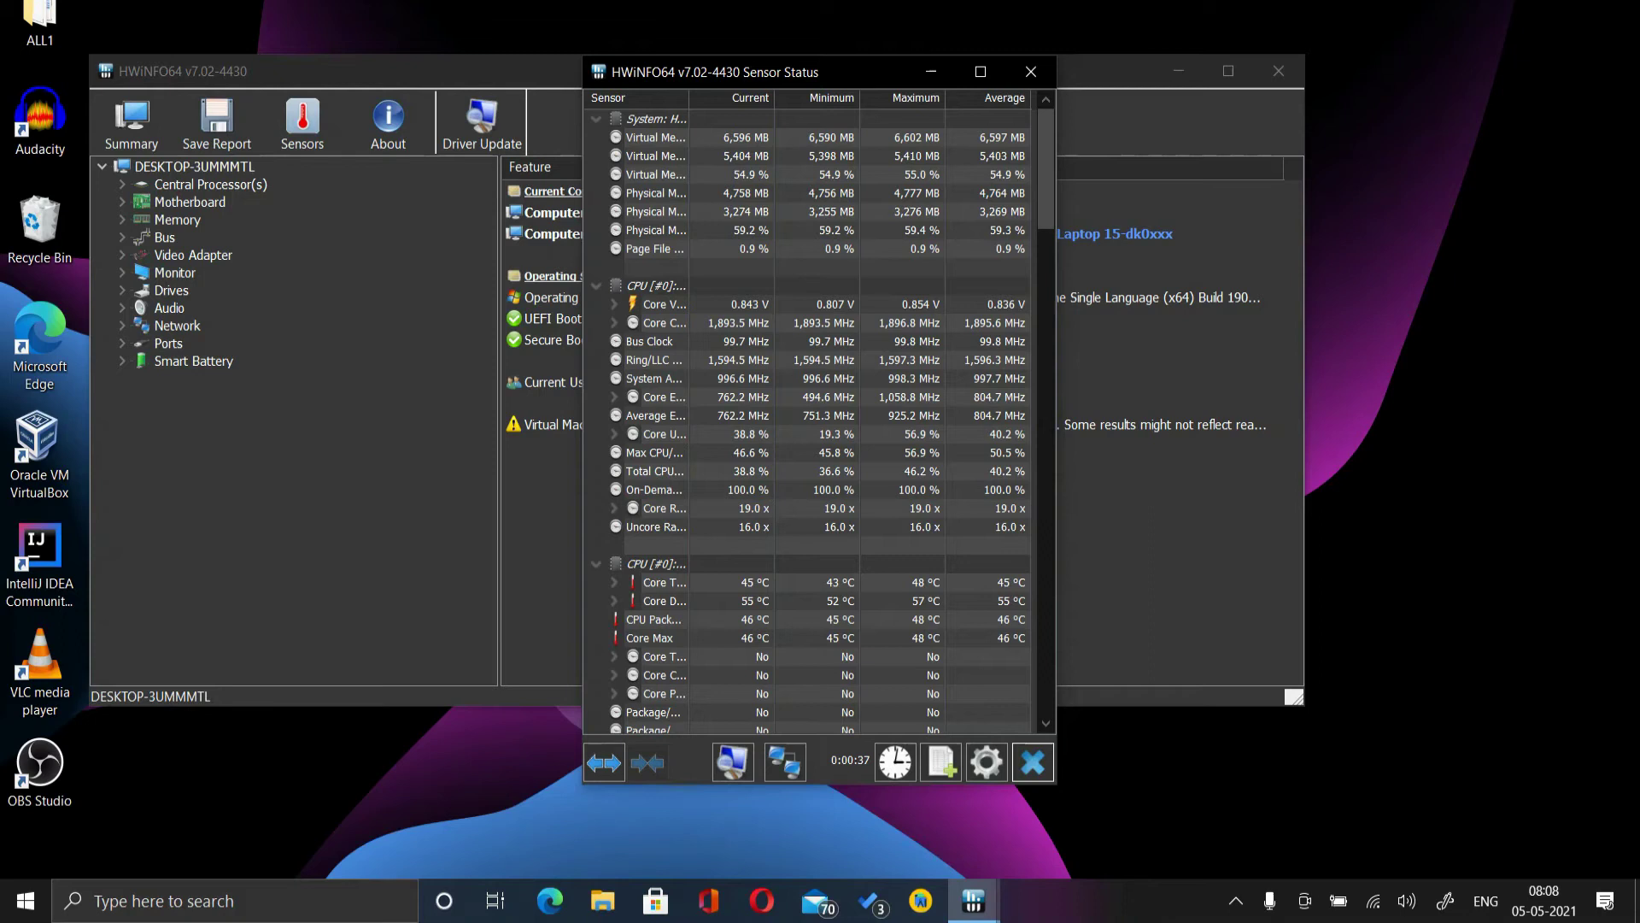
left_click(1031, 72)
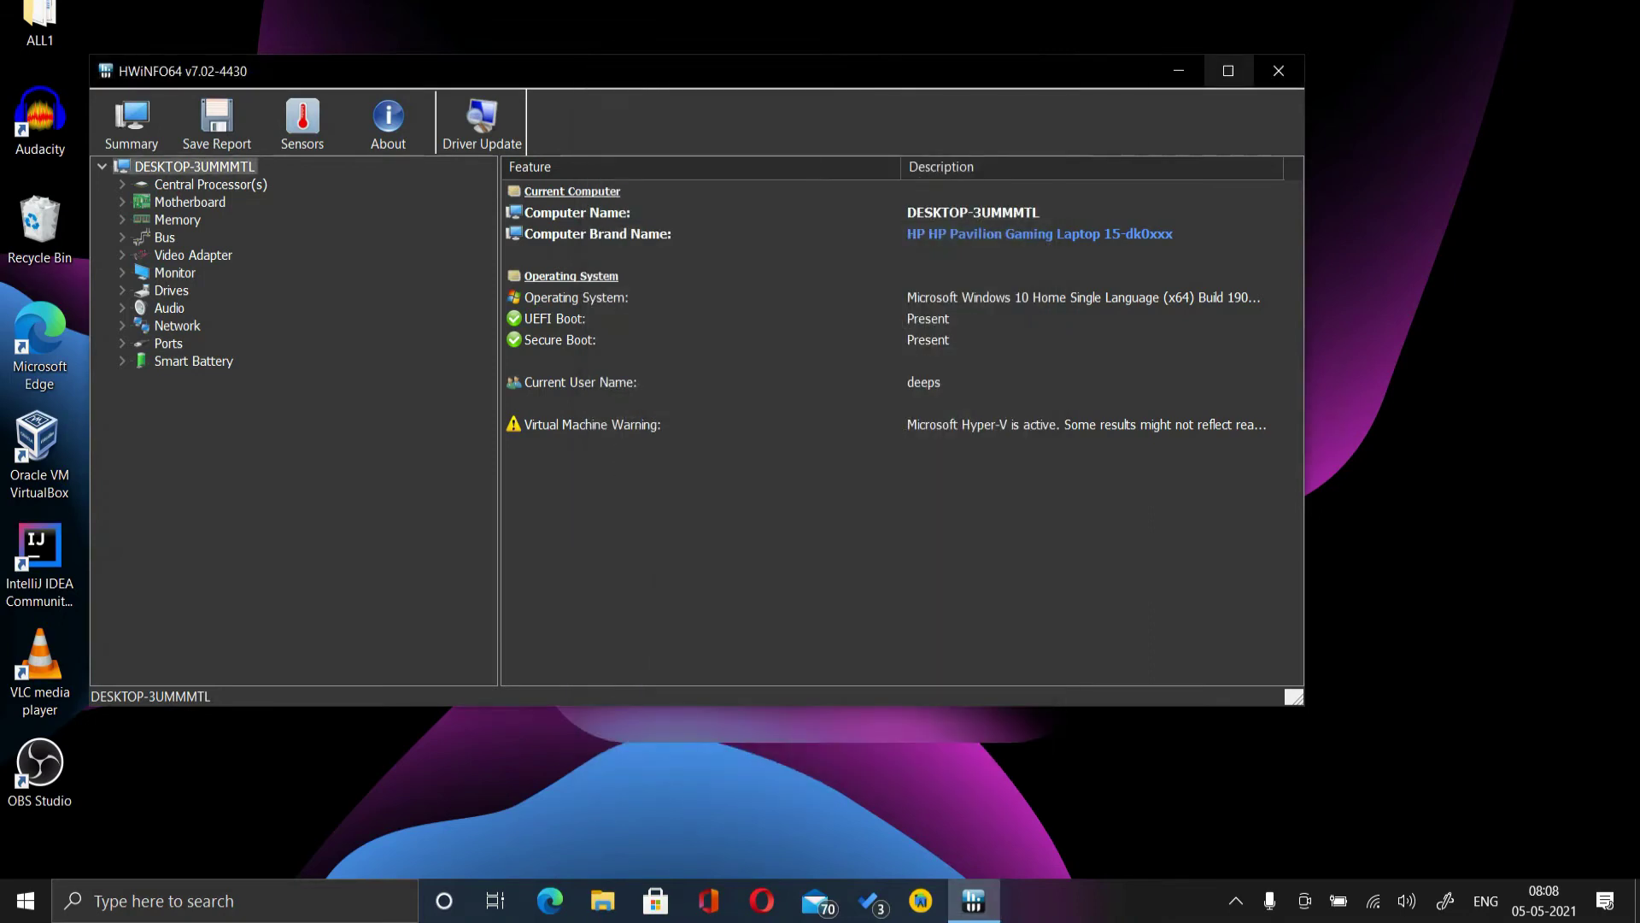
- Quit HWiNFO64 and search 'speedfan' from Edge's address bar
left_click(1279, 71)
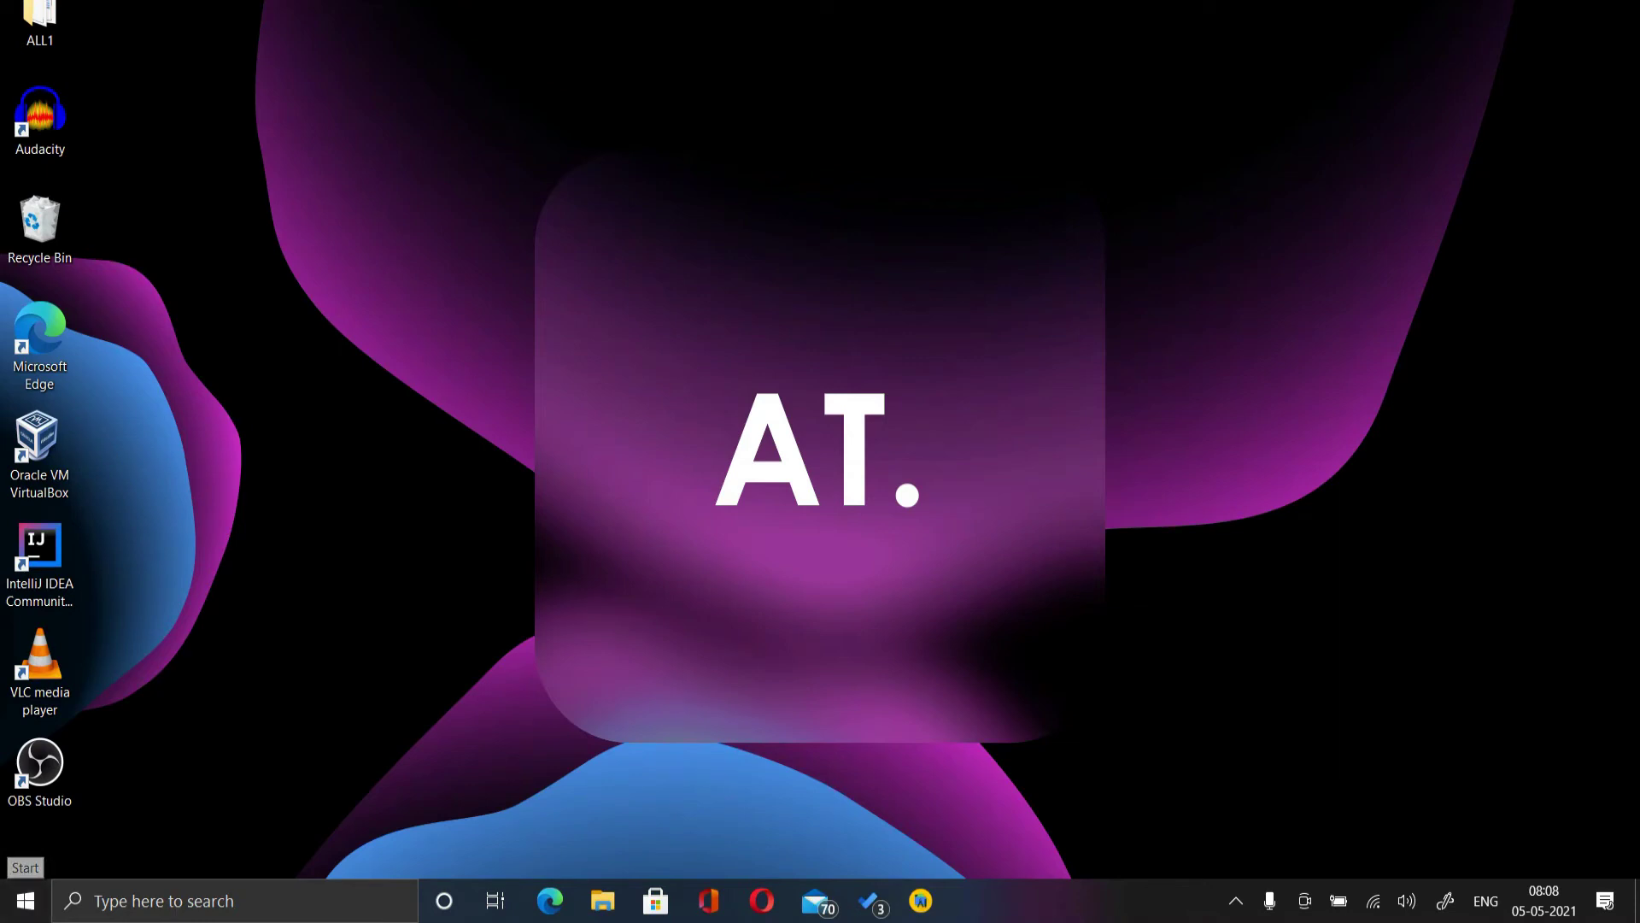
left_click(549, 900)
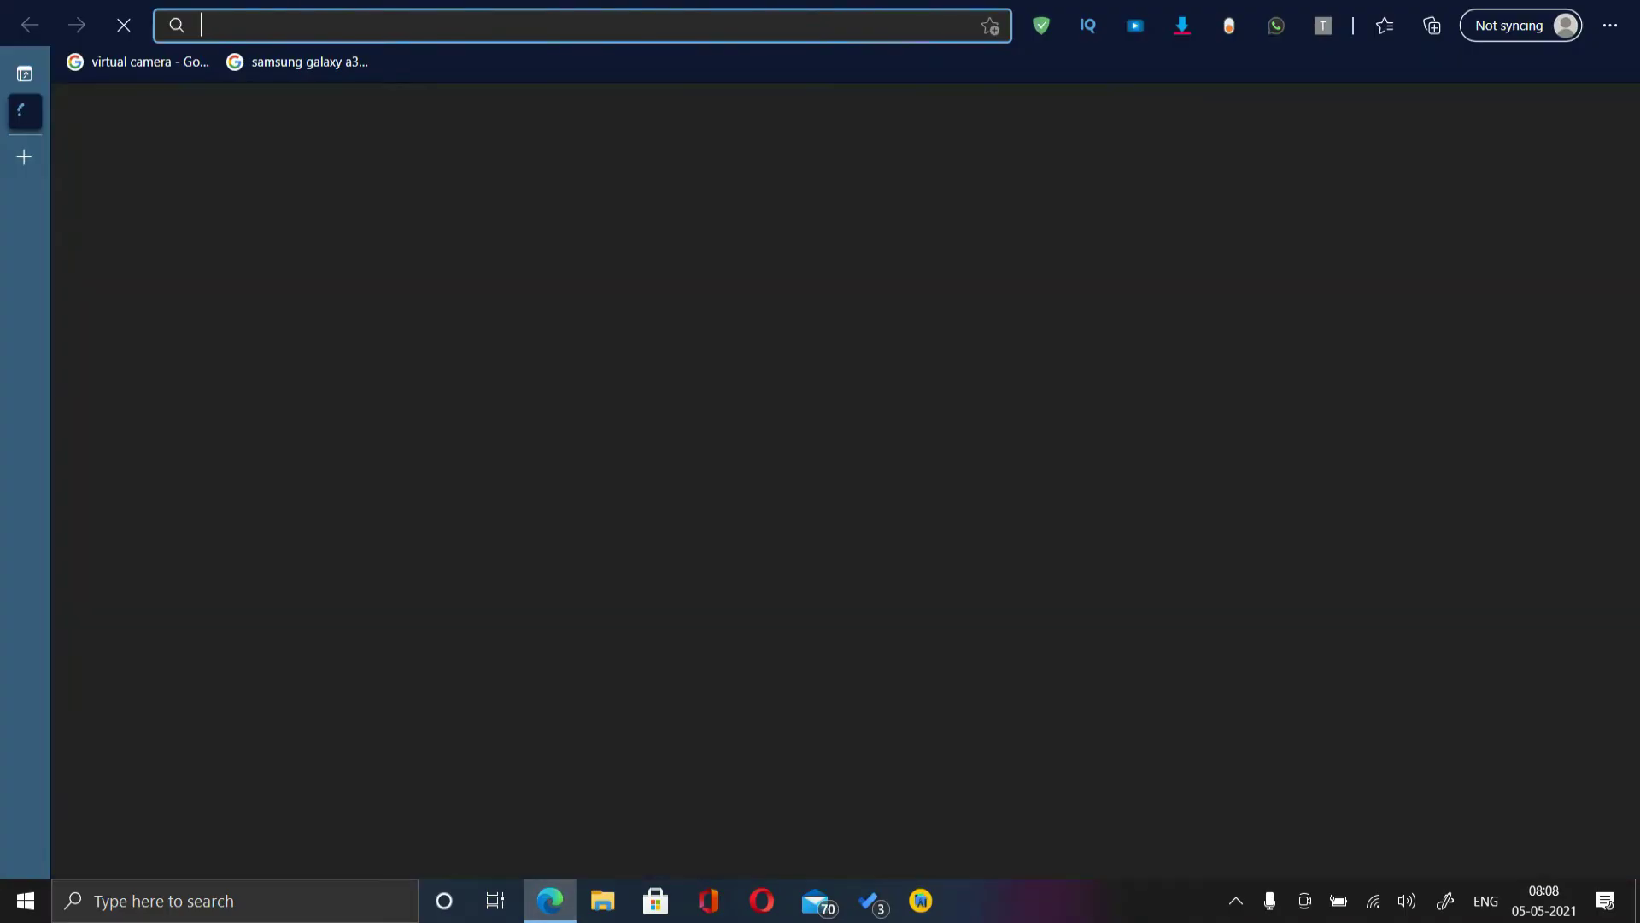
type("speen")
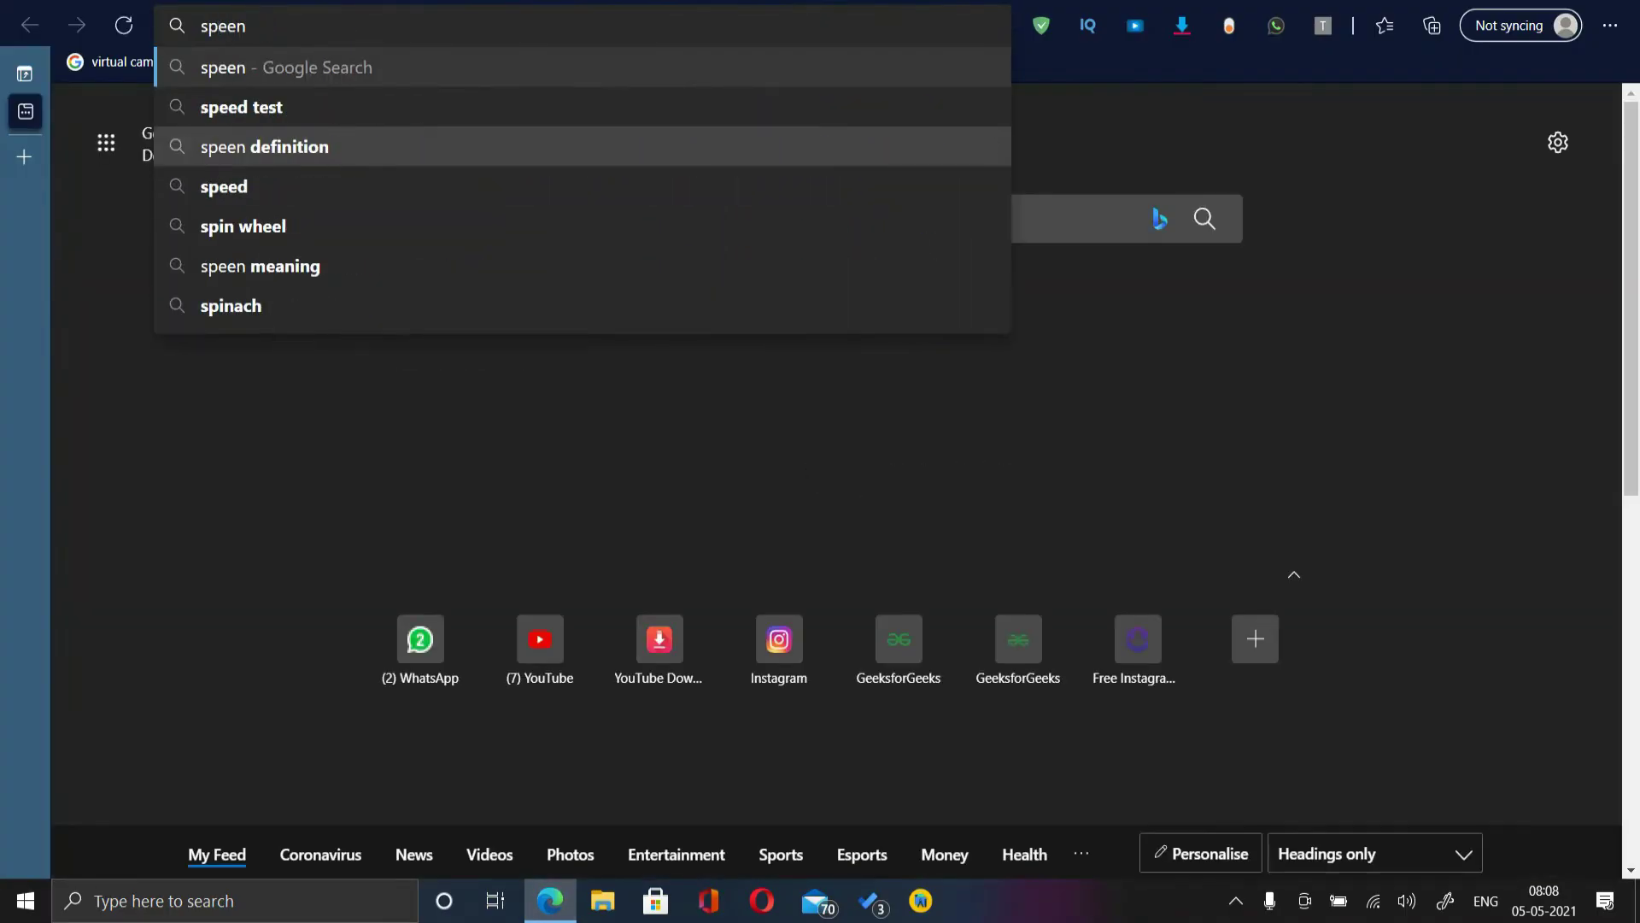
key("BackSpace")
type("dfan")
key("Return")
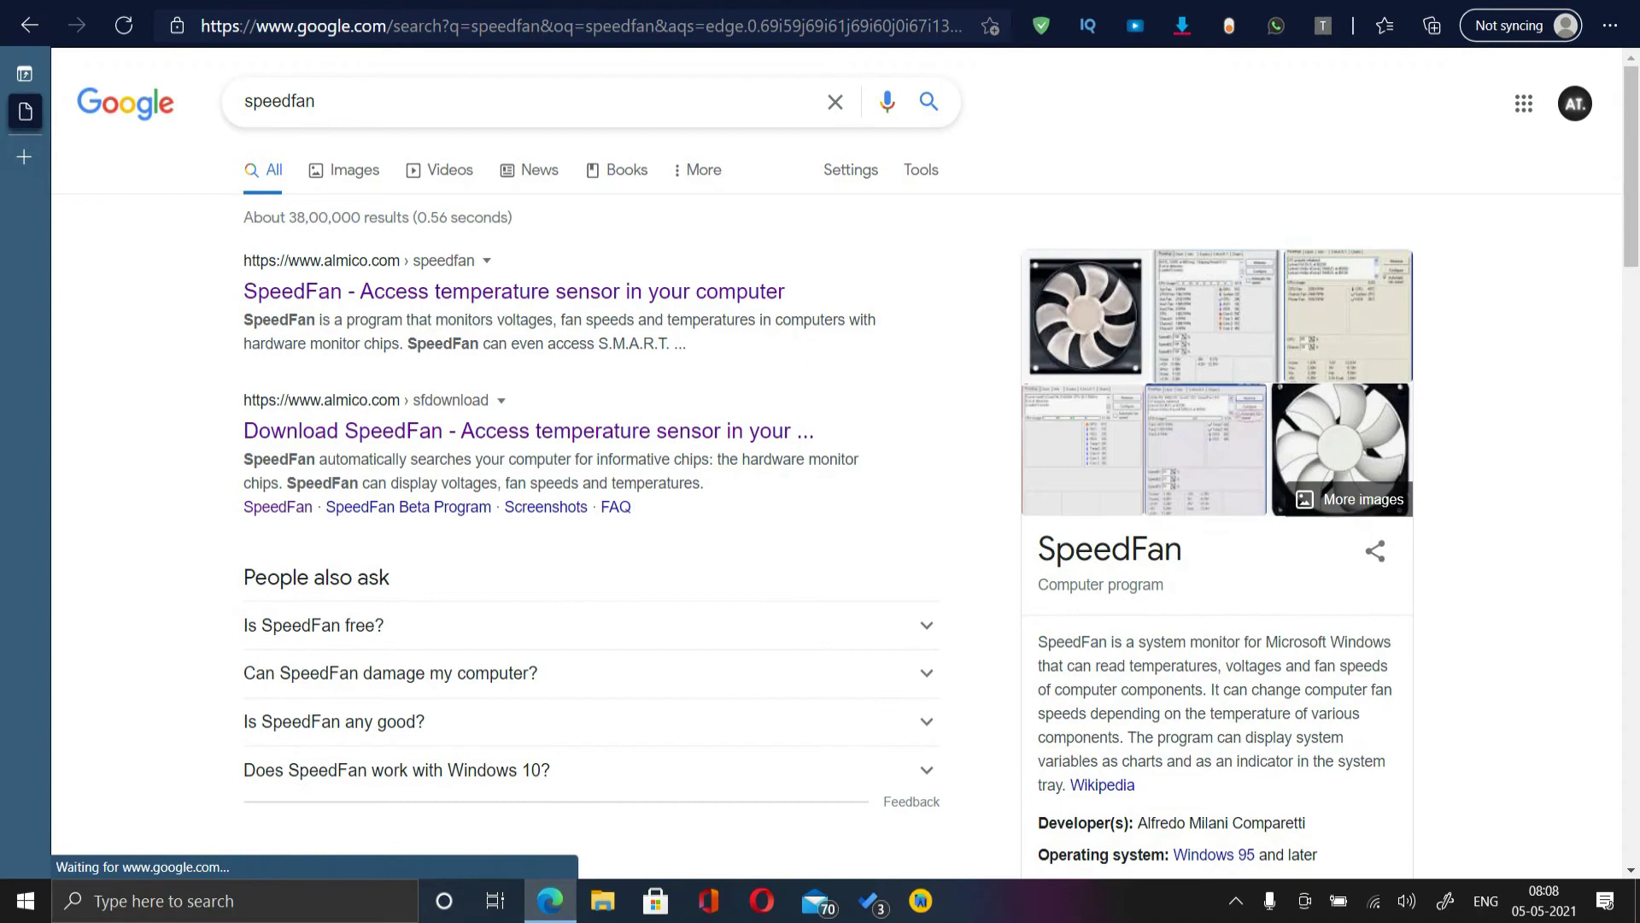
- Open the Filehippo.com SpeedFan 4.52 result from the search results
scroll(837, 461, "down", 3)
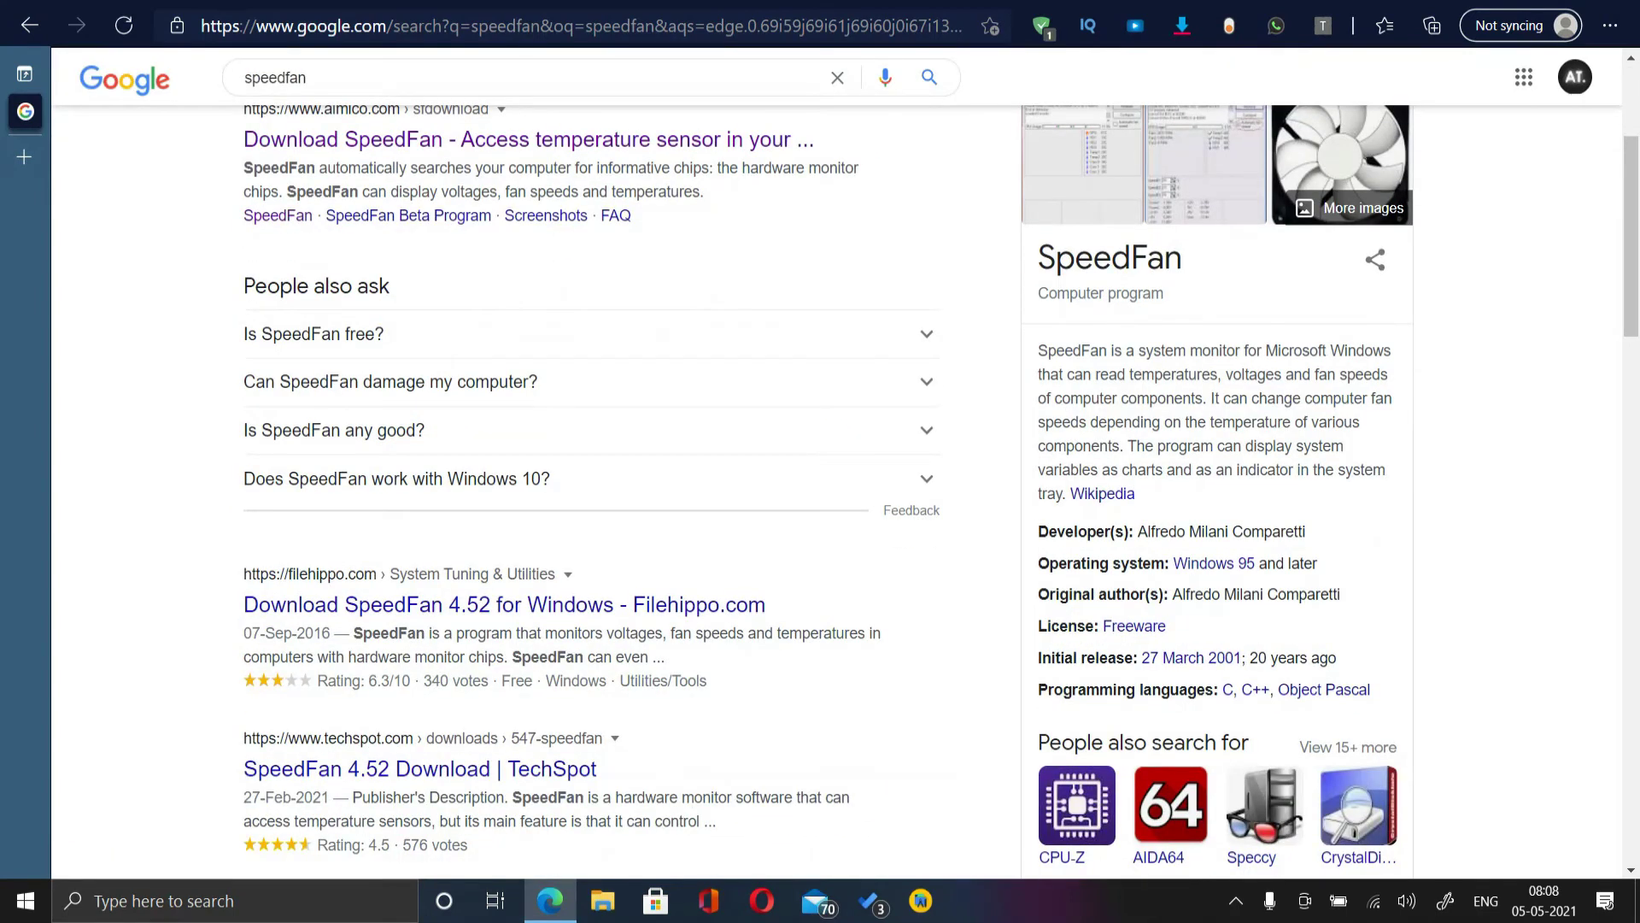
scroll(837, 461, "up", 3)
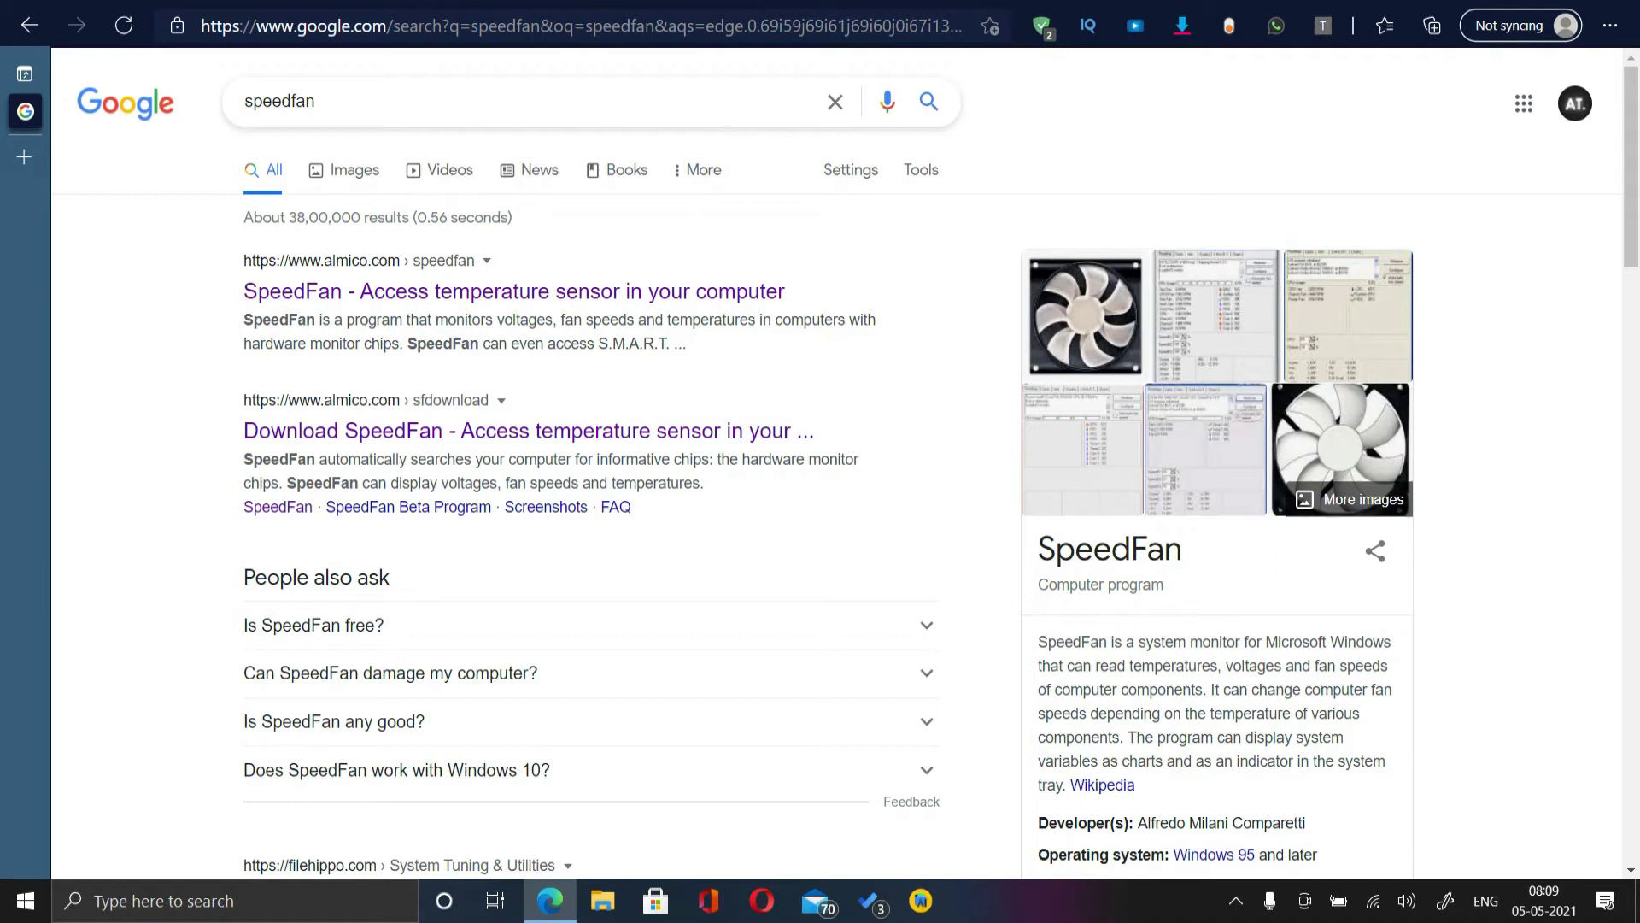
scroll(820, 461, "down", 4)
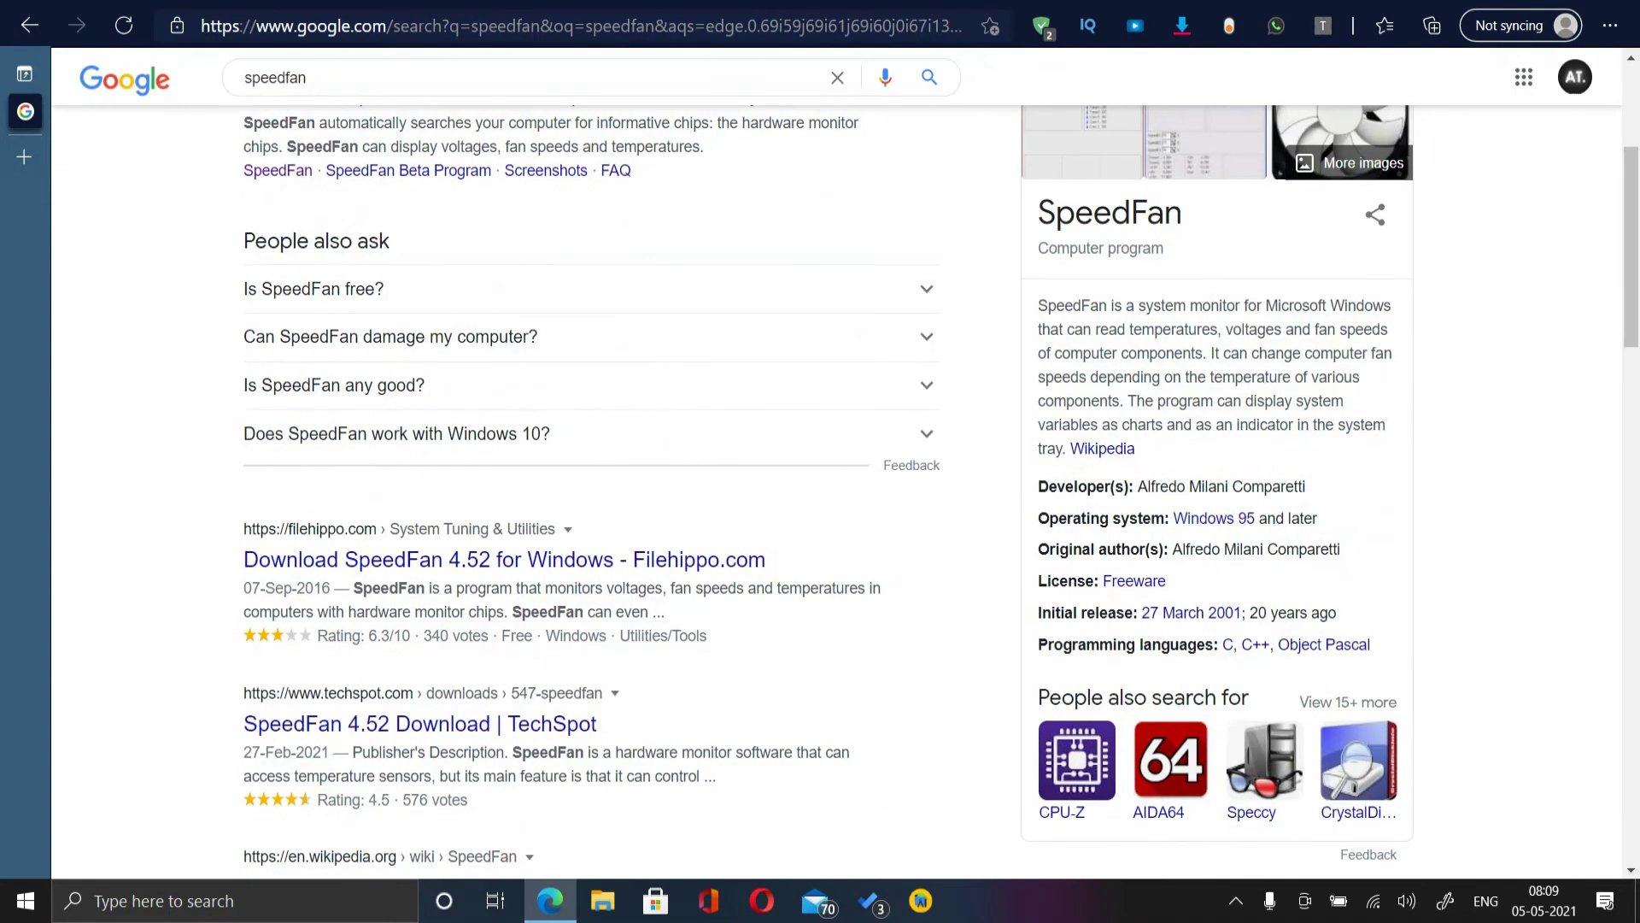
scroll(513, 581, "up", 1)
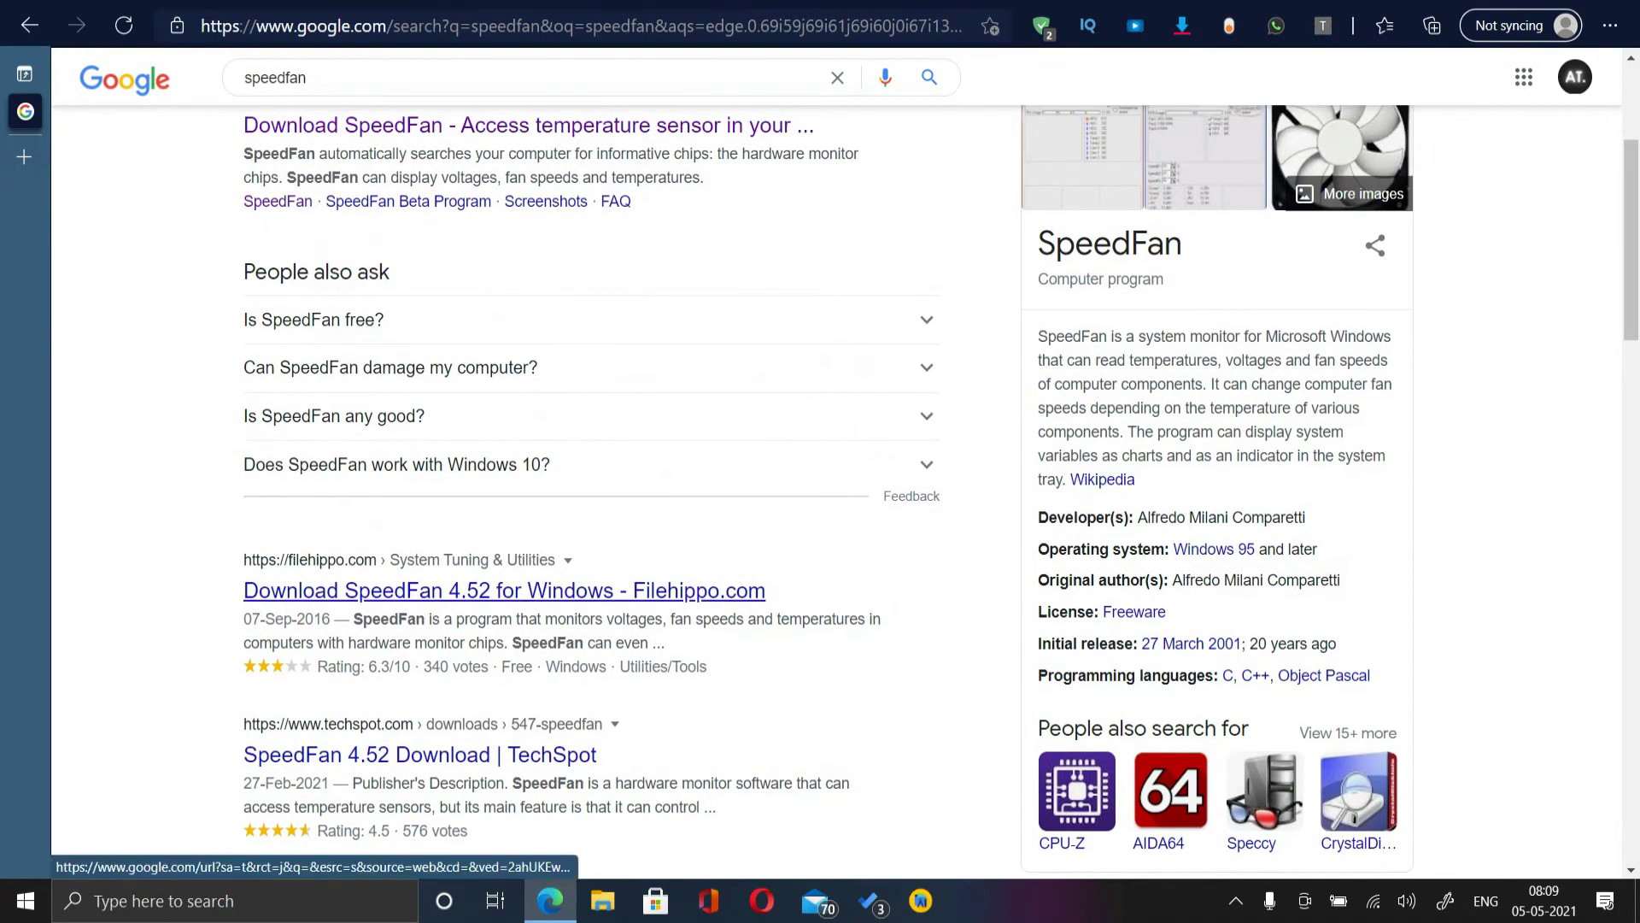
left_click(504, 590)
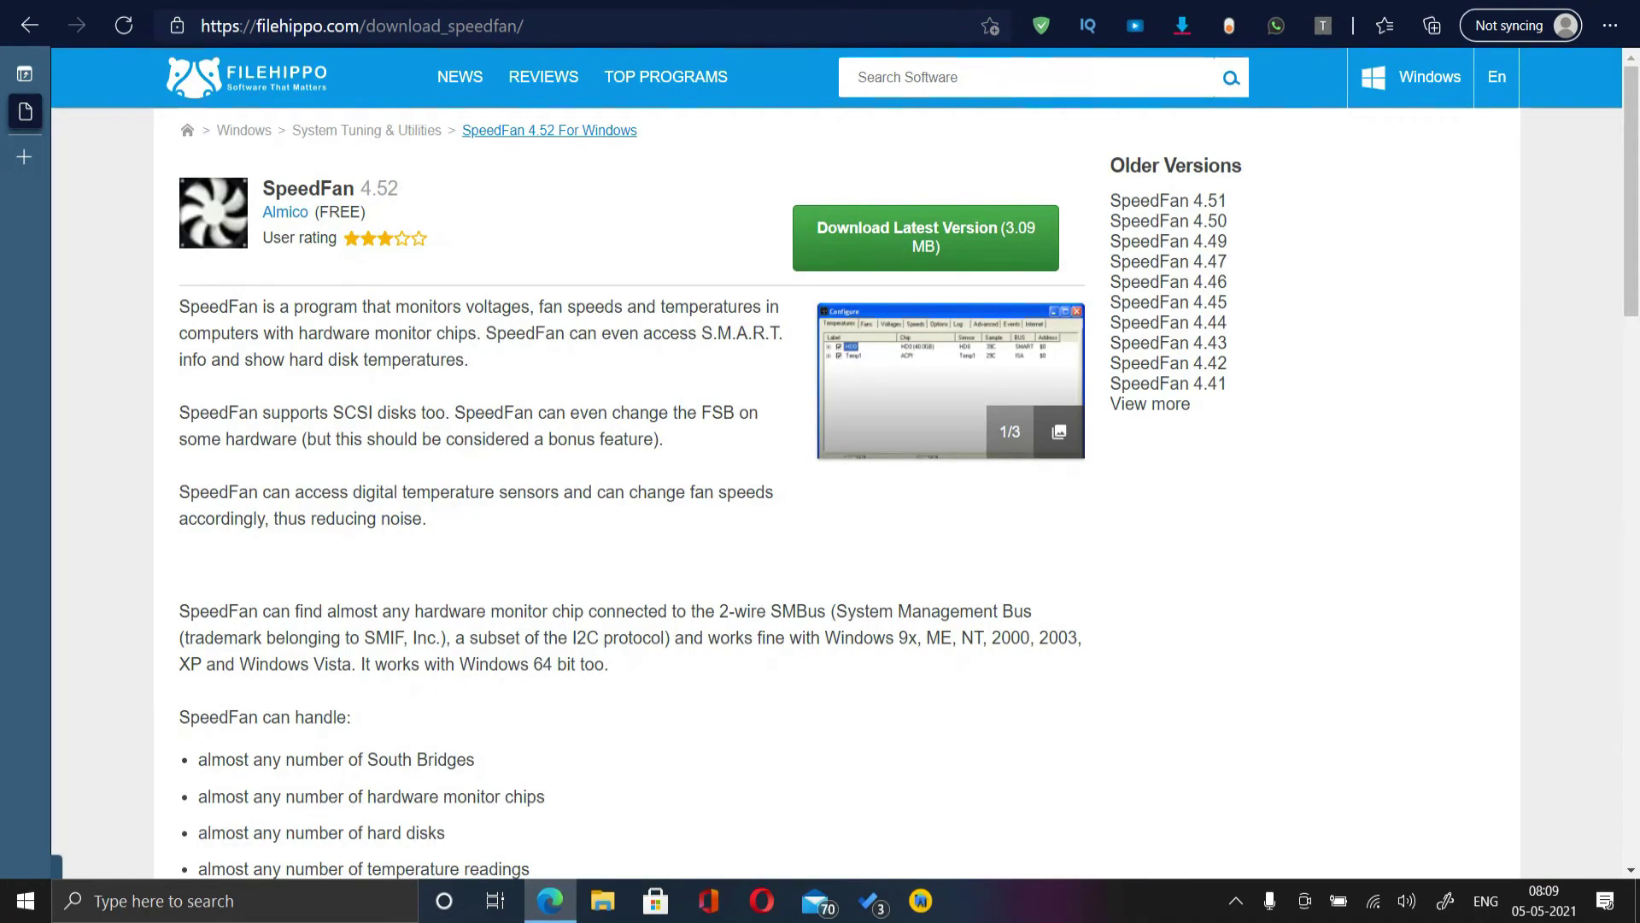
- Download instspeedfan452_1.exe from FileHippo, run it, and scroll through the License Agreement
left_click(925, 239)
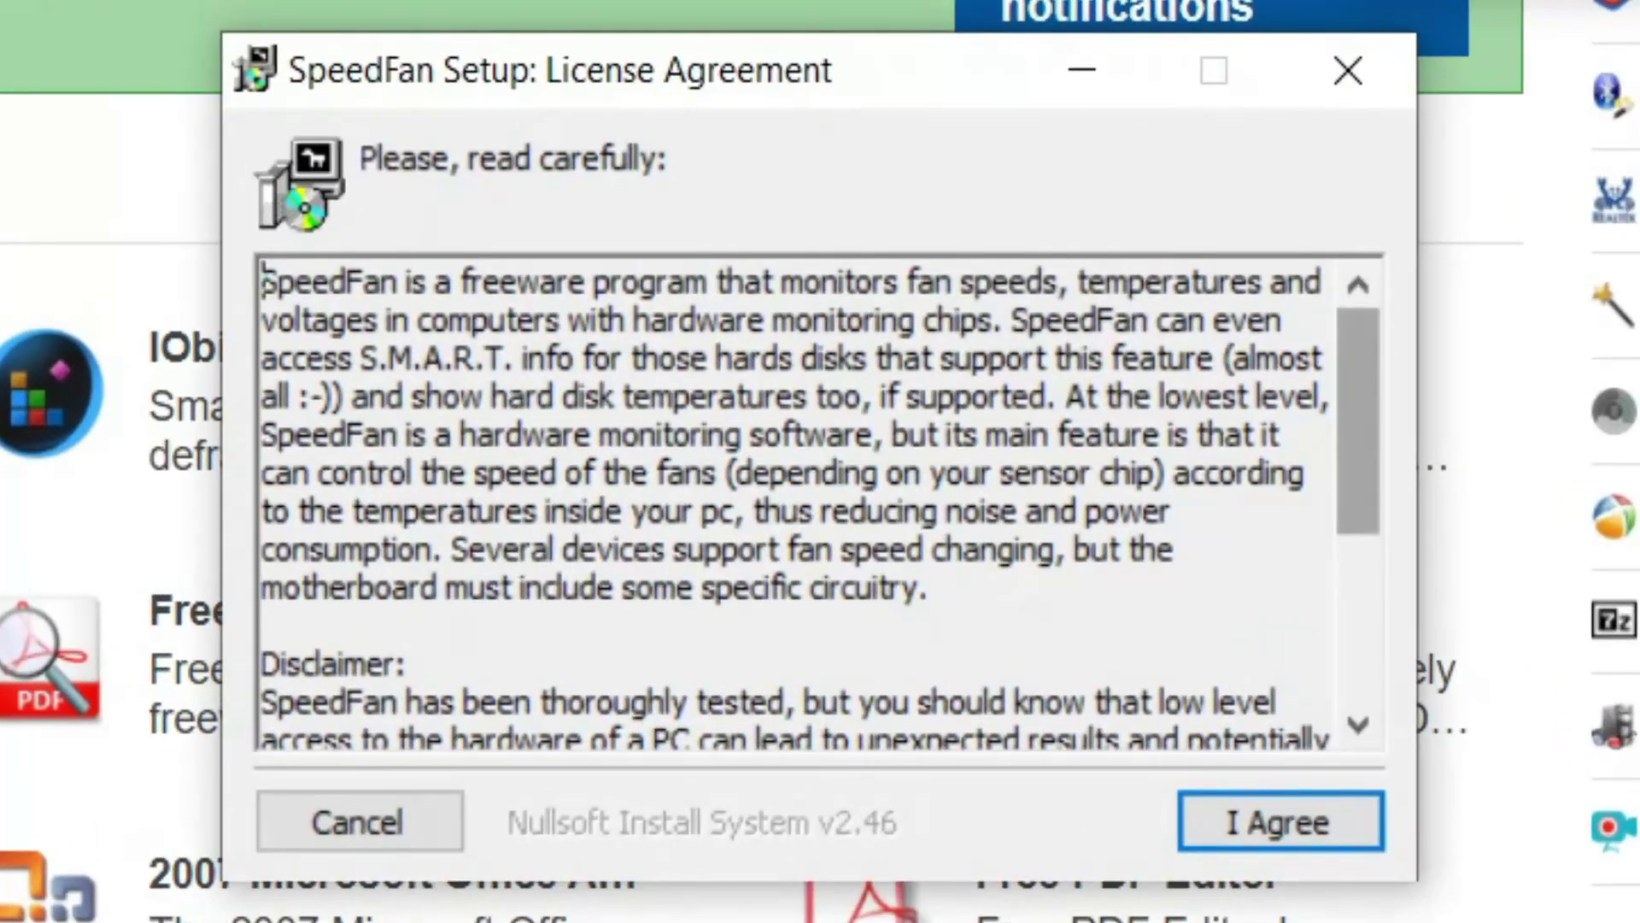
scroll(1023, 427, "down", 1)
left_click_drag(1358, 470, 1358, 561)
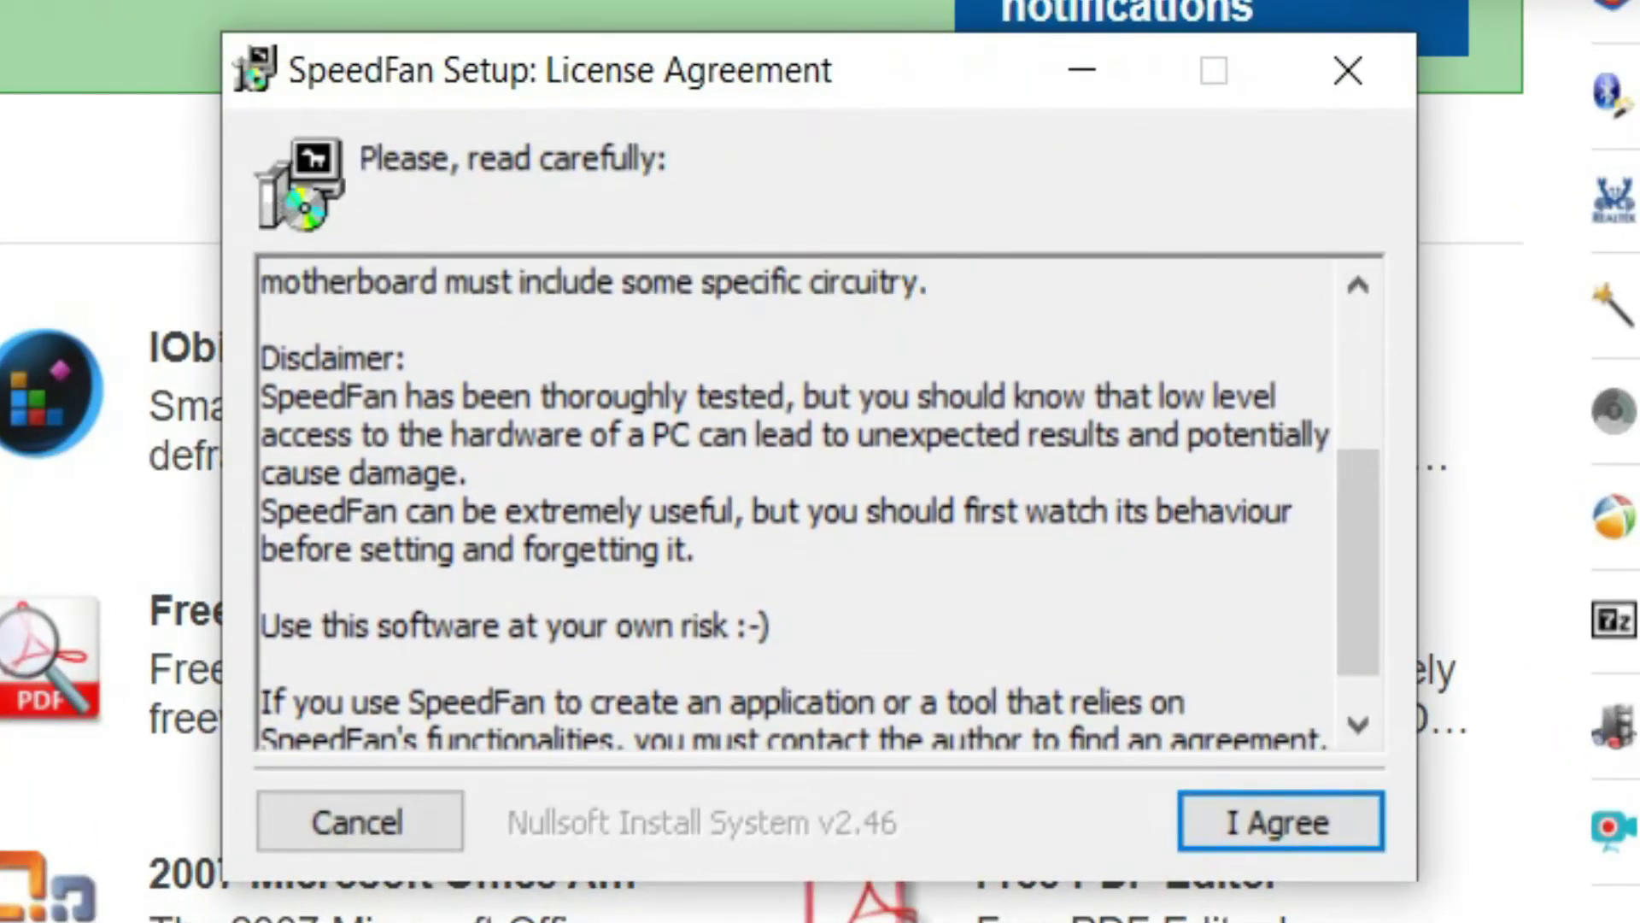